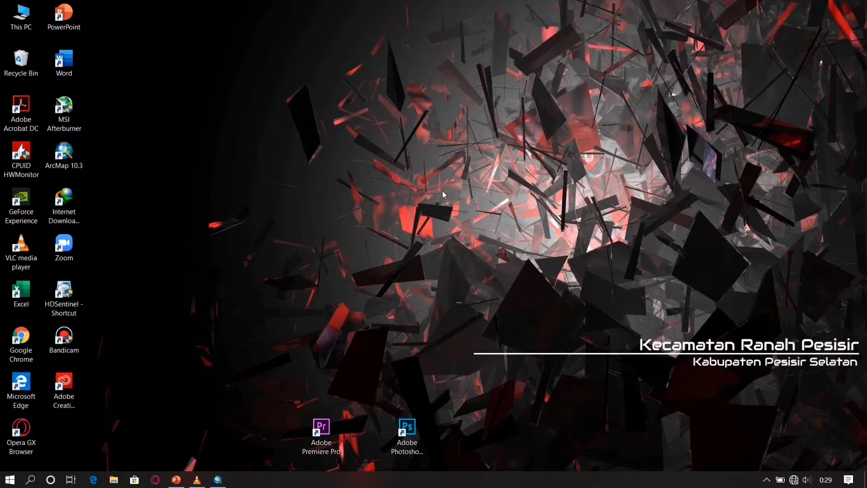
- Switch to ArcMap and remove the Kelerengan, Jenis Tanah and Curah Hujan layers from the map
click(218, 479)
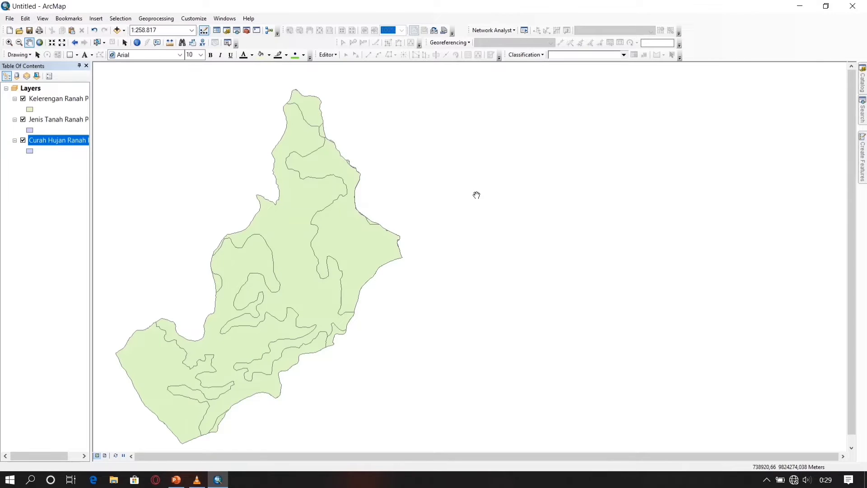
click(76, 100)
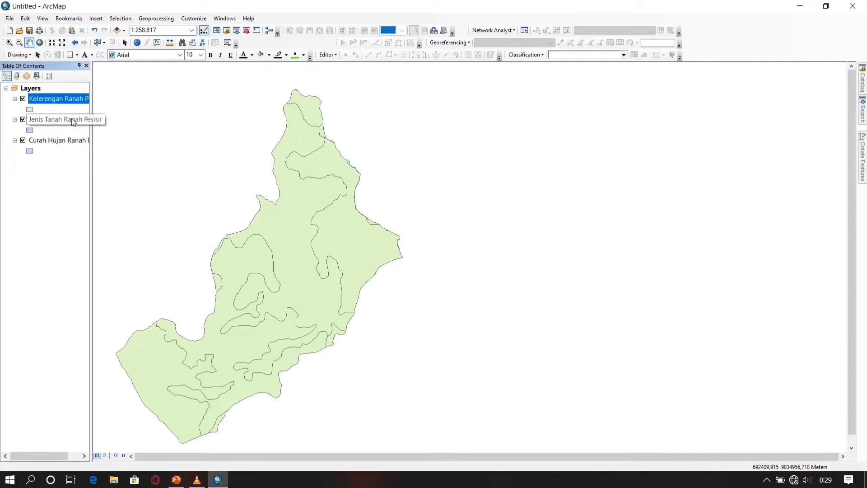
click(85, 175)
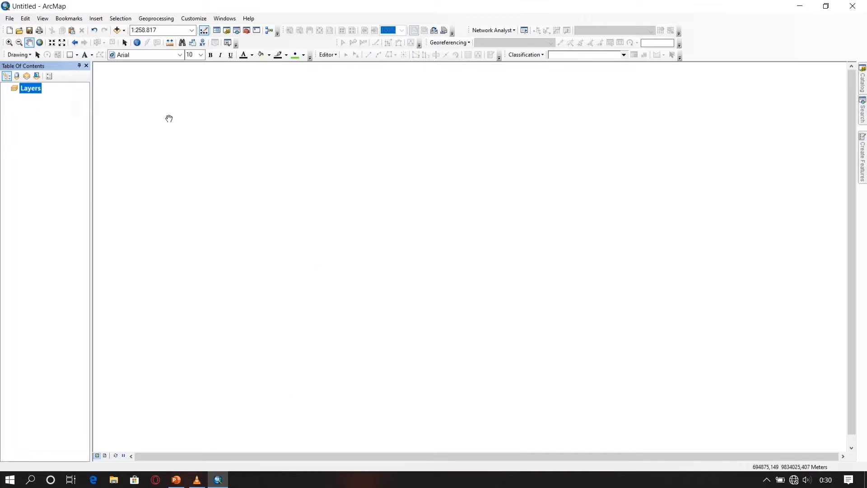
- Add the Curah Hujan, Jenis Tanah and Kelerengan Ranah Pesisir shapefiles from the 02_TEMATIK PESISIR SELATAN folder to the map
mouse_move(863, 82)
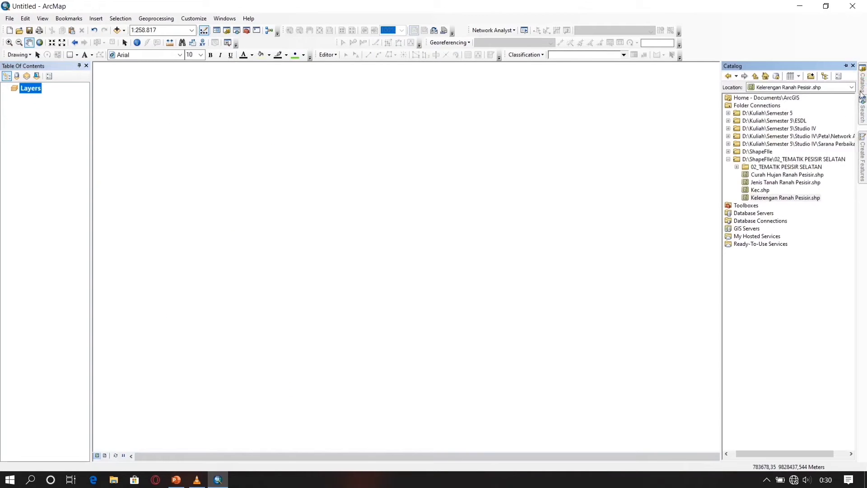
drag(772, 175, 575, 174)
mouse_move(863, 82)
drag(788, 183, 633, 213)
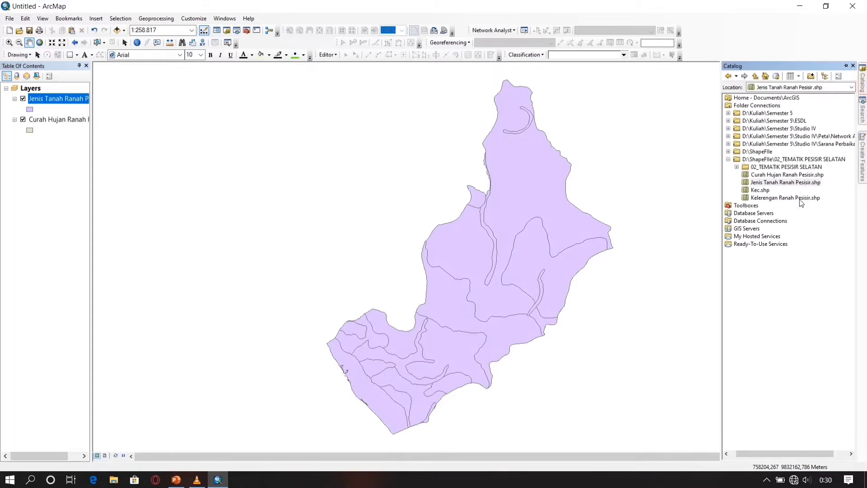
drag(806, 197, 623, 208)
drag(691, 264, 469, 275)
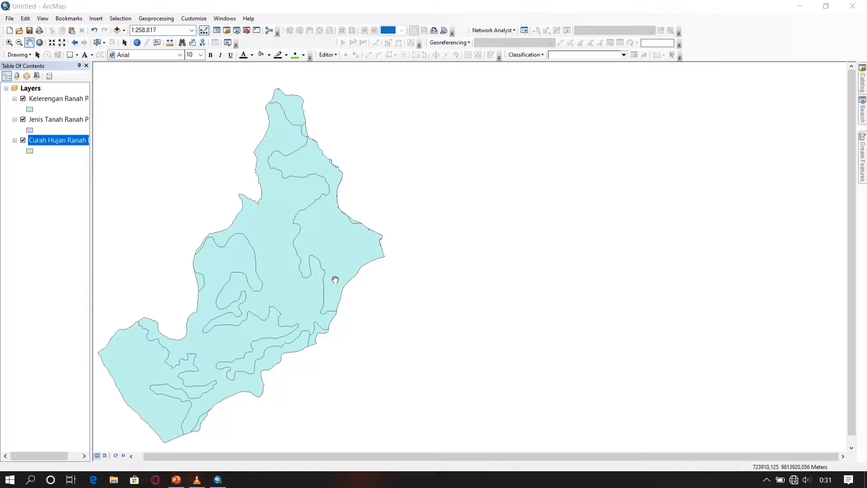
- Examine the slope classes and scores in the Kelerengan Ranah Pesisir attribute table, and close it
click(62, 100)
right_click(61, 97)
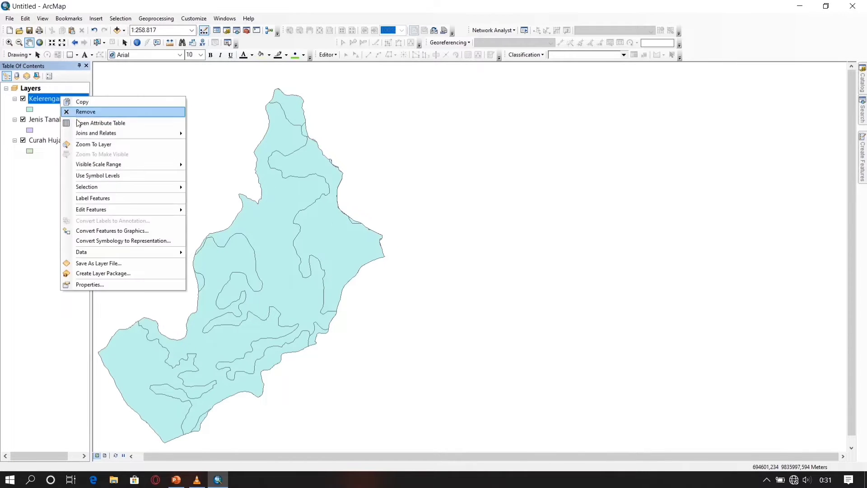
click(78, 122)
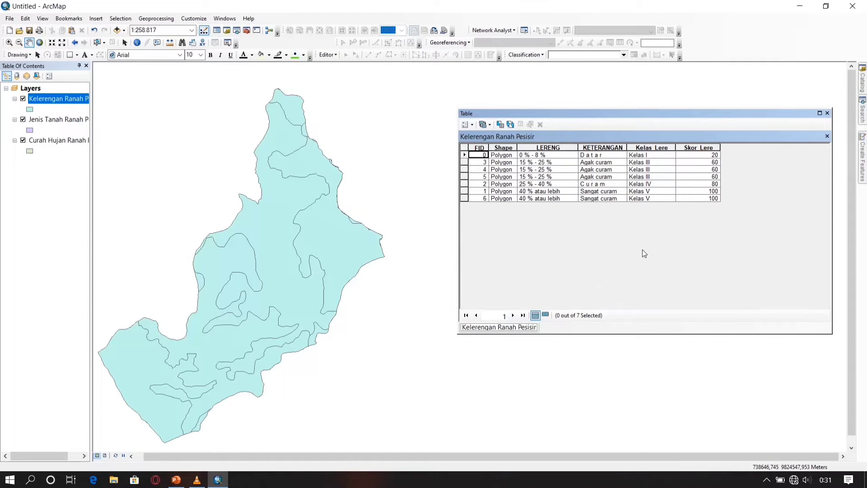
click(828, 114)
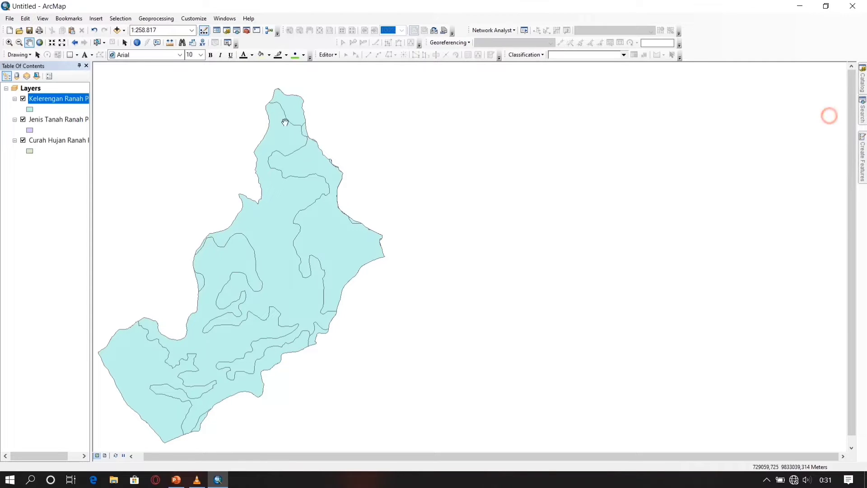
- Examine the soil type classes and scores in the Jenis Tanah Ranah Pesisir attribute table, and close it
right_click(43, 121)
click(63, 144)
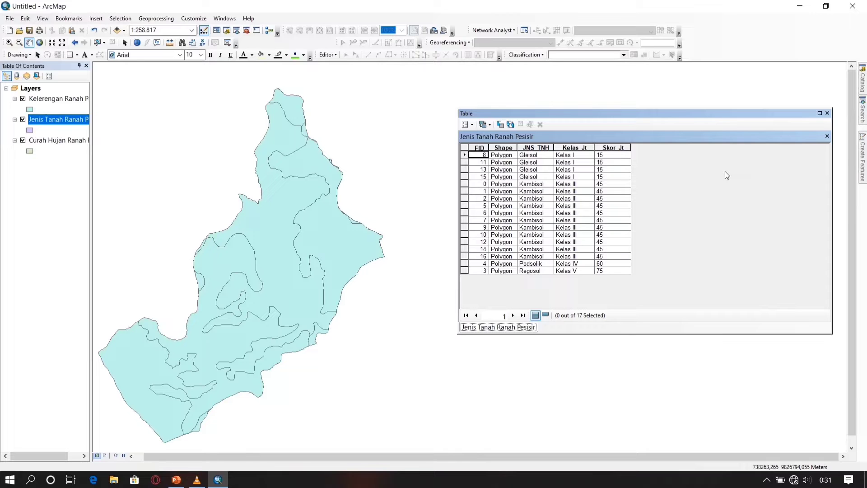
click(827, 113)
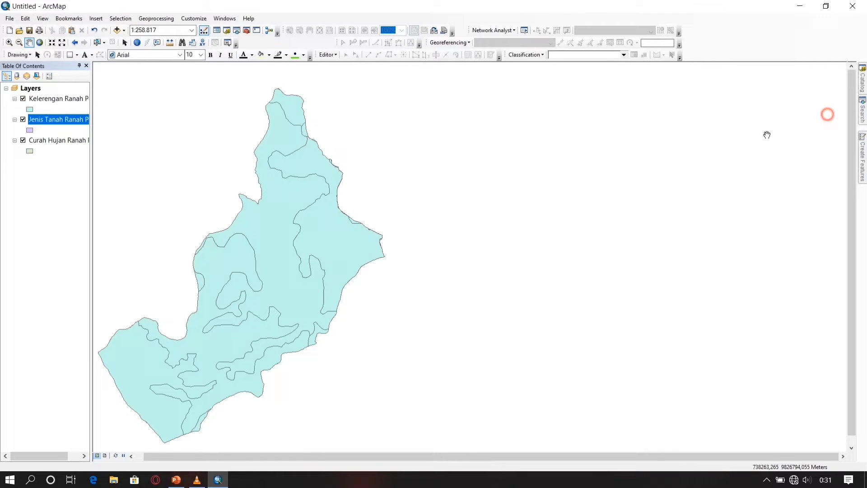
- Compare the rainfall scores in the Curah Hujan Ranah Pesisir attribute table with the scoring tables on the PowerPoint slide
right_click(43, 141)
click(65, 173)
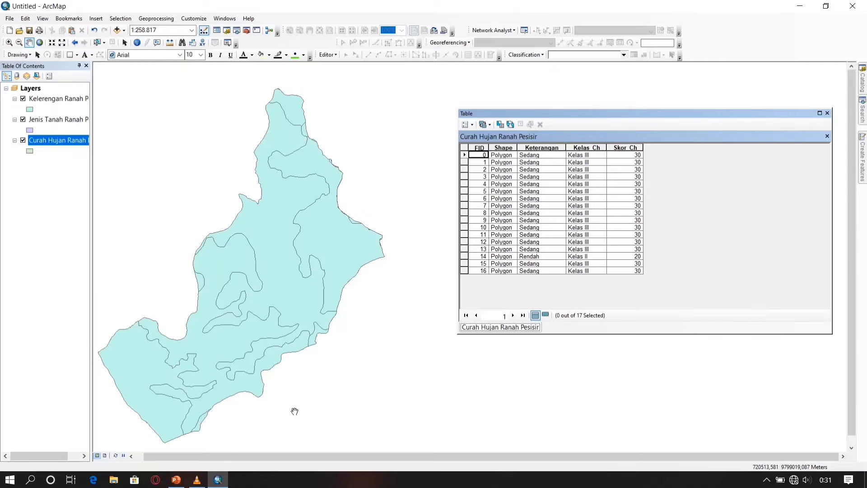
click(177, 480)
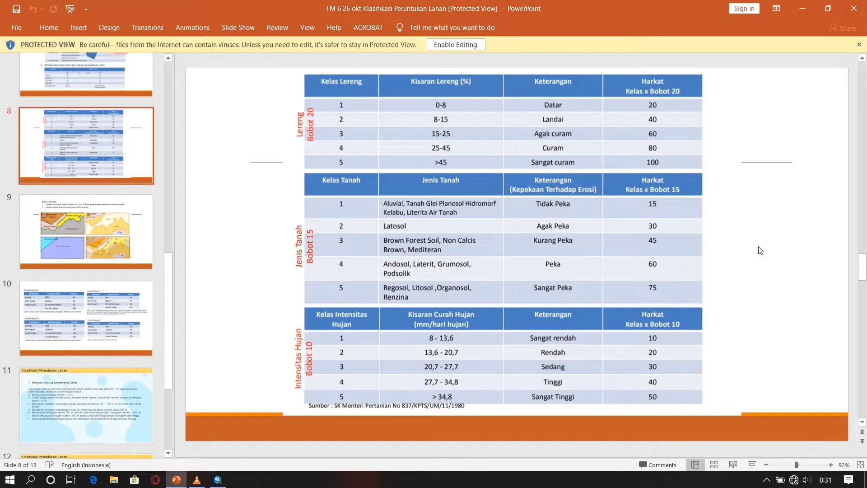
click(221, 482)
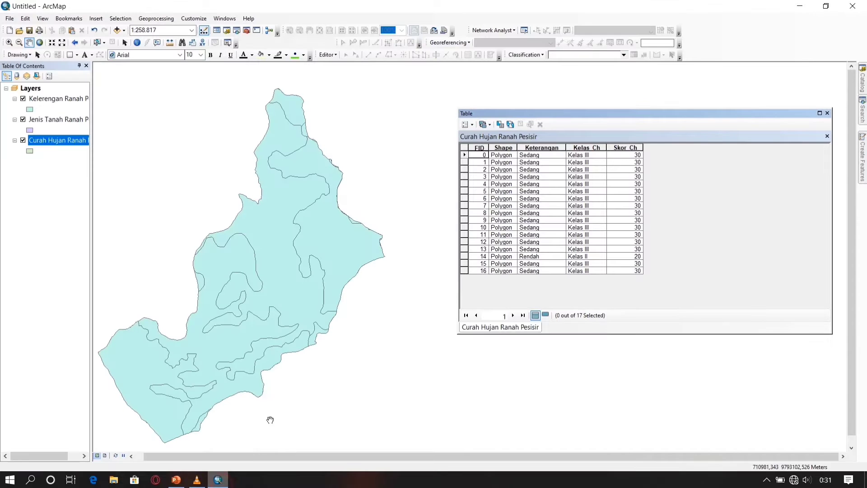
click(827, 113)
- Start the Intersect tool with the Kelerengan, Jenis Tanah and Curah Hujan Ranah Pesisir layers as input features
click(54, 95)
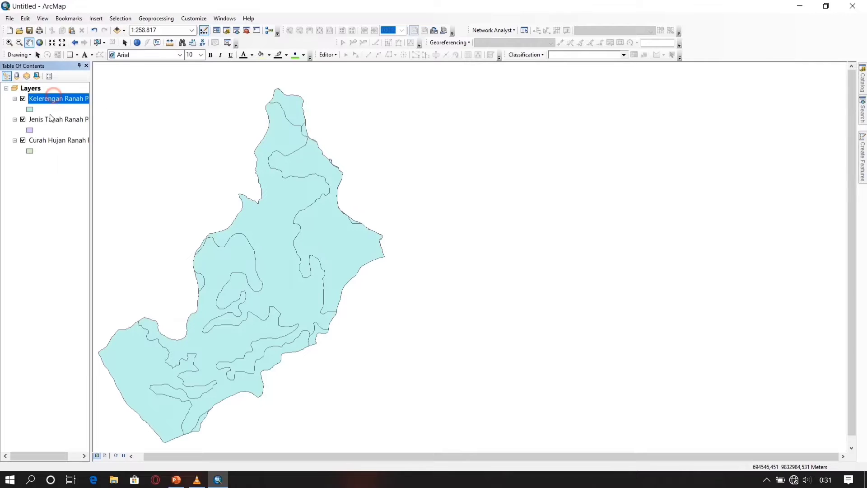
click(51, 119)
click(55, 145)
click(65, 100)
click(157, 19)
click(161, 48)
drag(79, 101, 292, 162)
drag(73, 119, 291, 162)
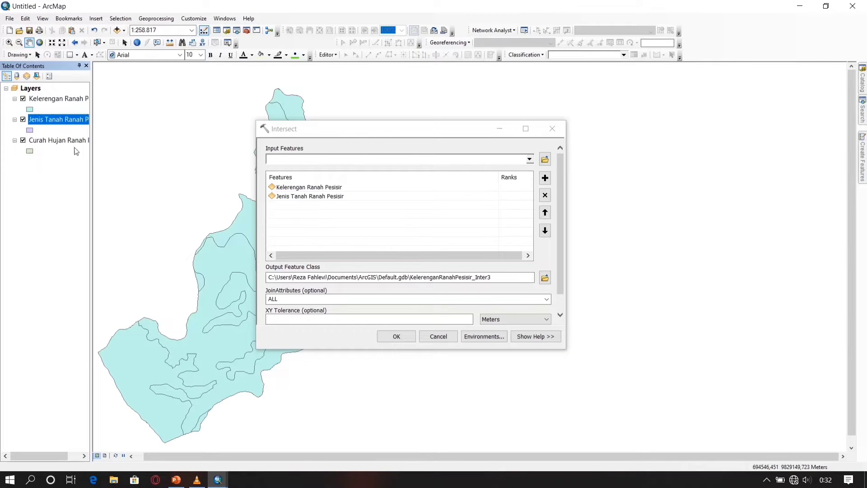
drag(57, 140, 285, 163)
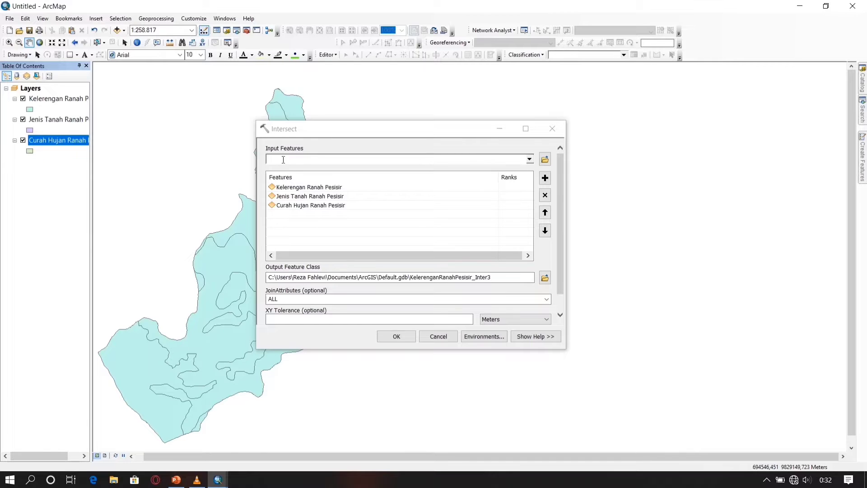
- Save the intersect output in the ESDL ShapeFile folder as "Kesesuaian Lahan Kec. Ranah Pesisir" and run the Intersect
click(545, 277)
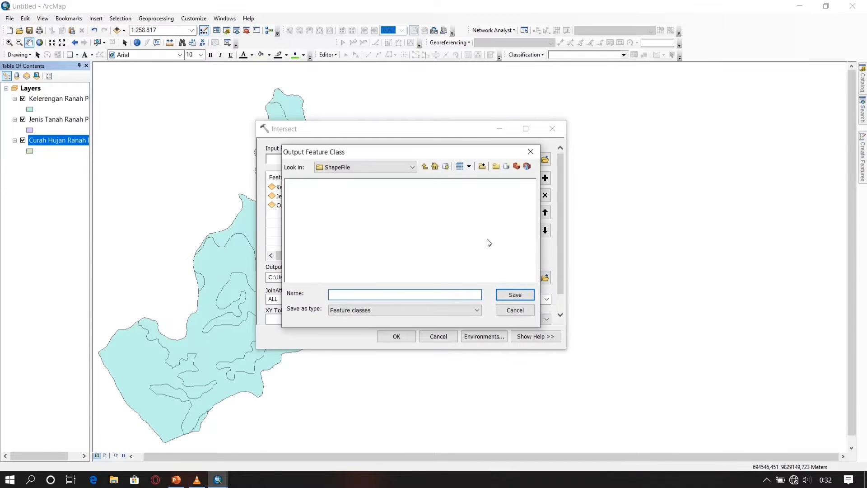
click(399, 168)
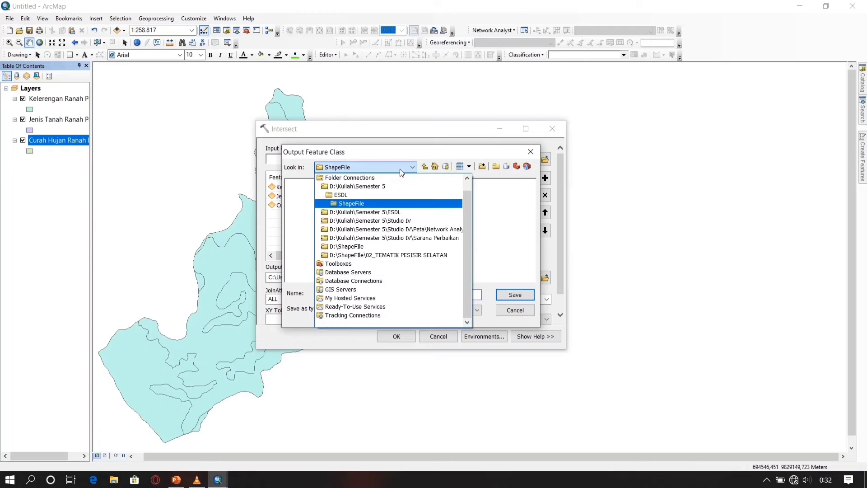
key(Up)
key(Up)
key(Up)
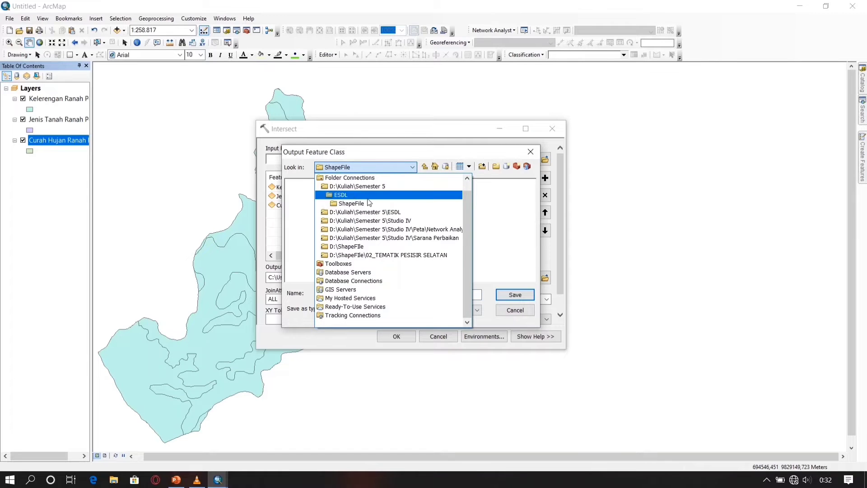
click(406, 168)
click(373, 292)
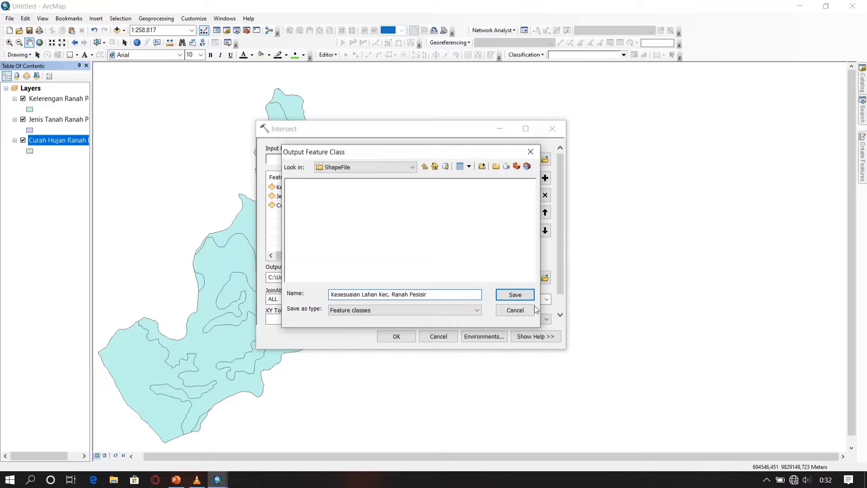
click(515, 294)
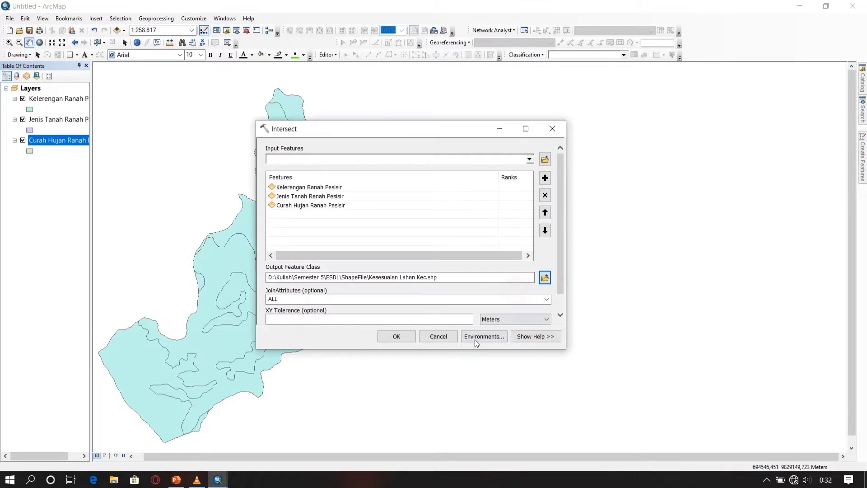
click(403, 338)
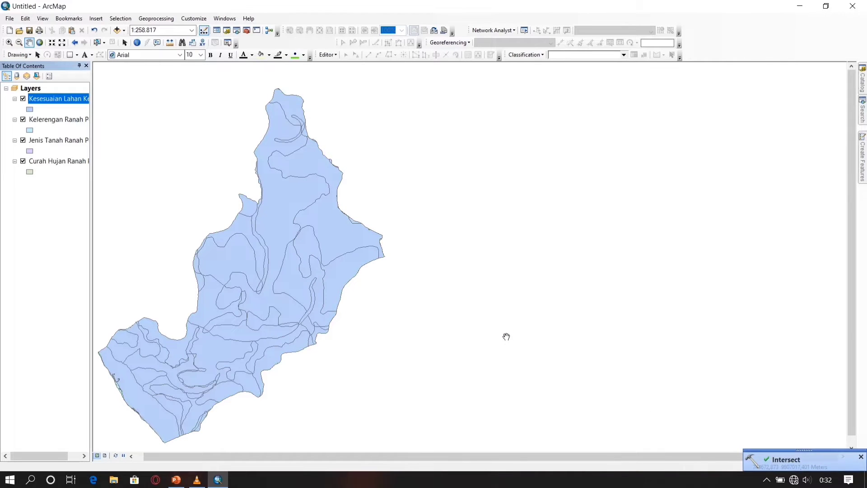
- Hide the Curah Hujan, Jenis Tanah and Kelerengan layers so only the intersect result is displayed
click(23, 161)
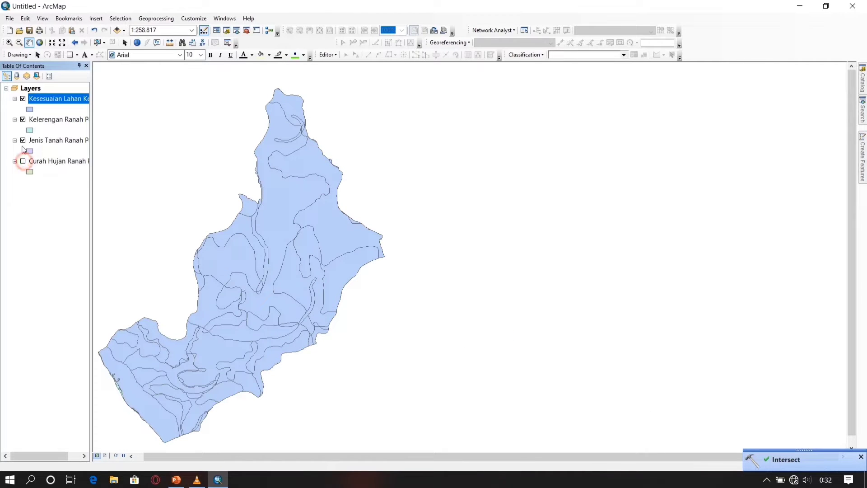
click(23, 140)
click(23, 119)
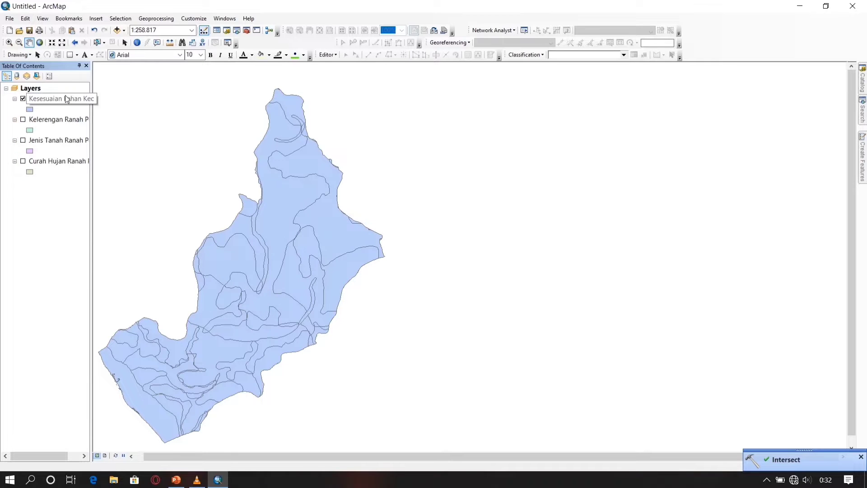
- Open the Kesesuaian Lahan Kec attribute table and examine its slope, soil and rainfall class and score fields
right_click(67, 100)
click(93, 120)
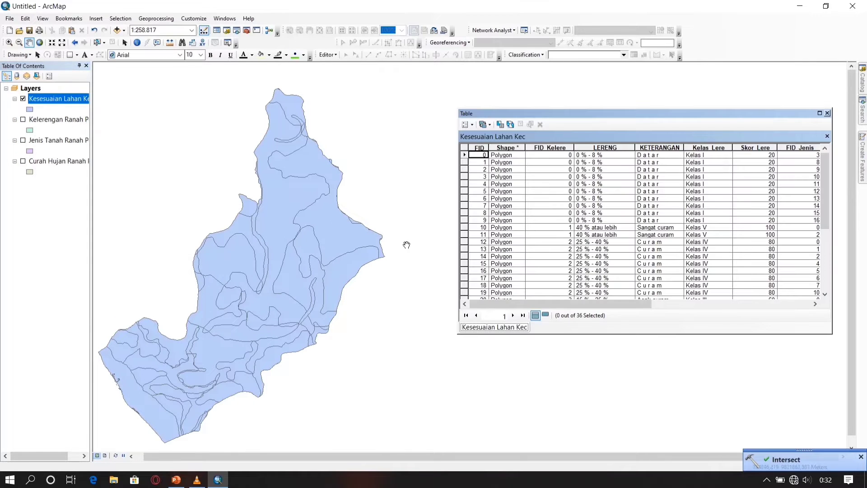
drag(612, 304, 768, 302)
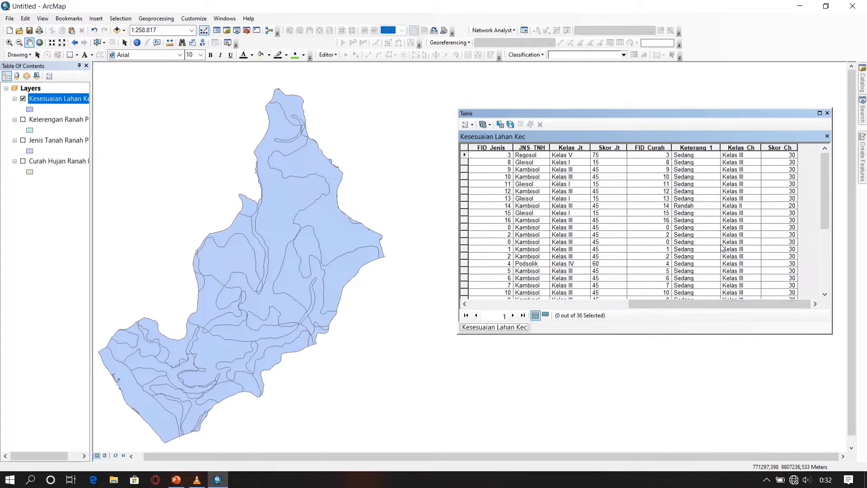
scroll(723, 247, down, 5)
scroll(722, 248, up, 5)
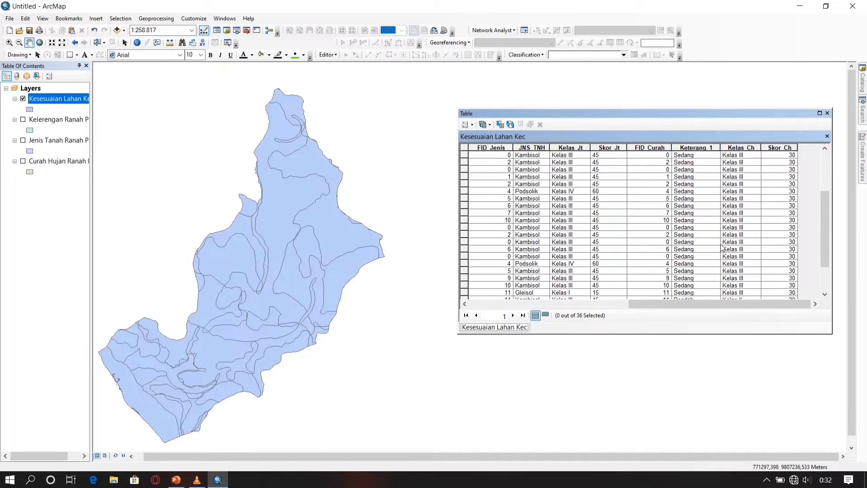
drag(712, 303, 546, 303)
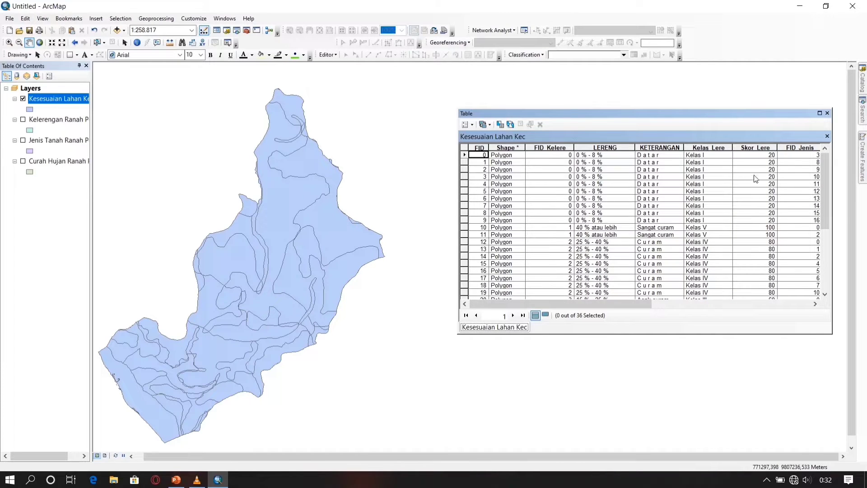
drag(625, 302, 736, 307)
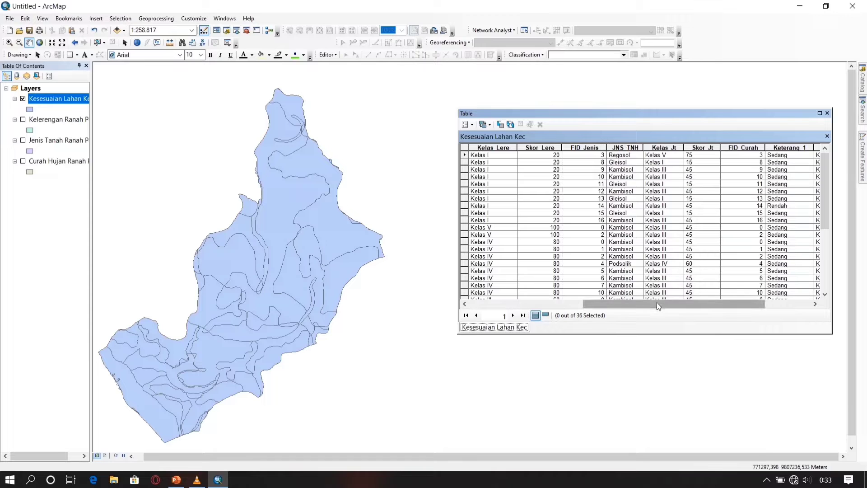
drag(657, 302, 758, 296)
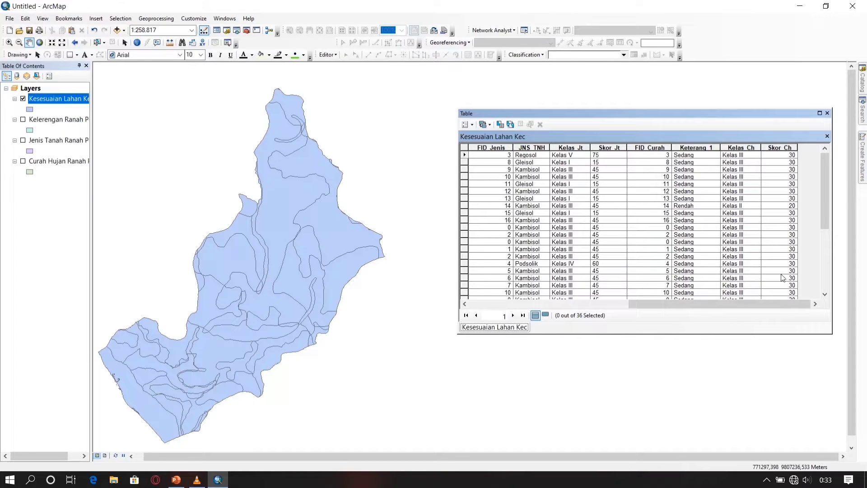
- Add a text field named Skor_Akhir with length 50 to the Kesesuaian Lahan Kec attribute table
click(466, 124)
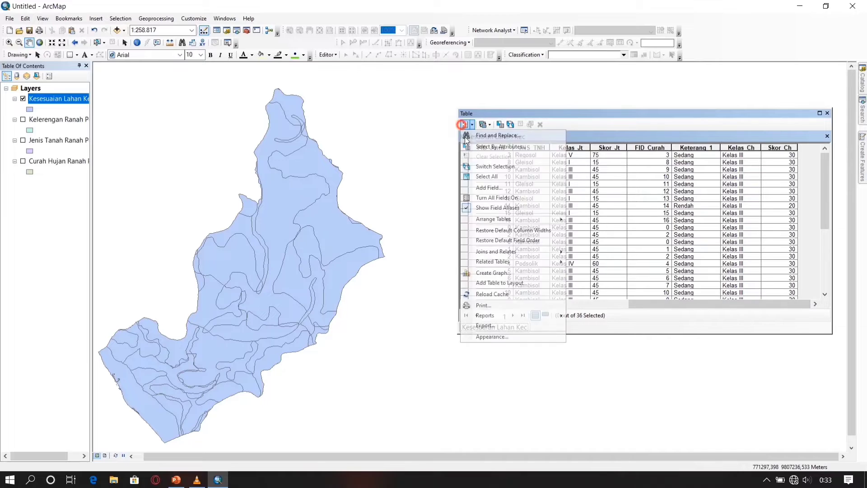
click(487, 188)
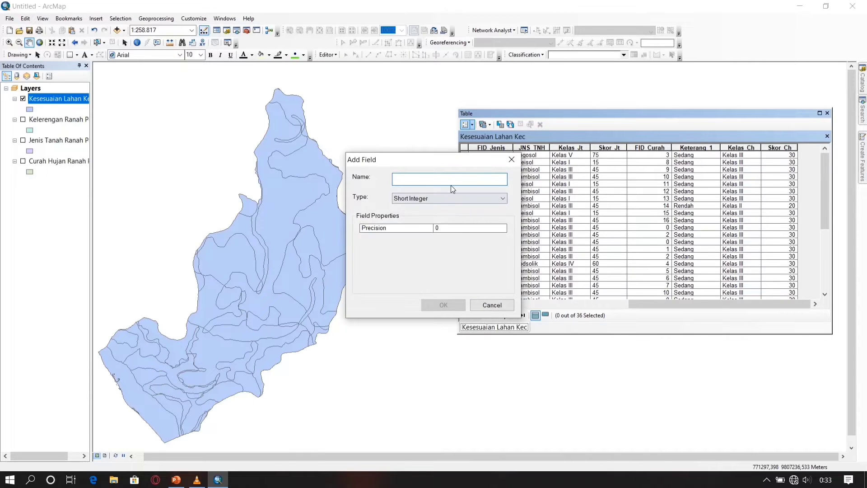
click(444, 199)
click(422, 235)
click(429, 178)
text(Skor_Akhir)
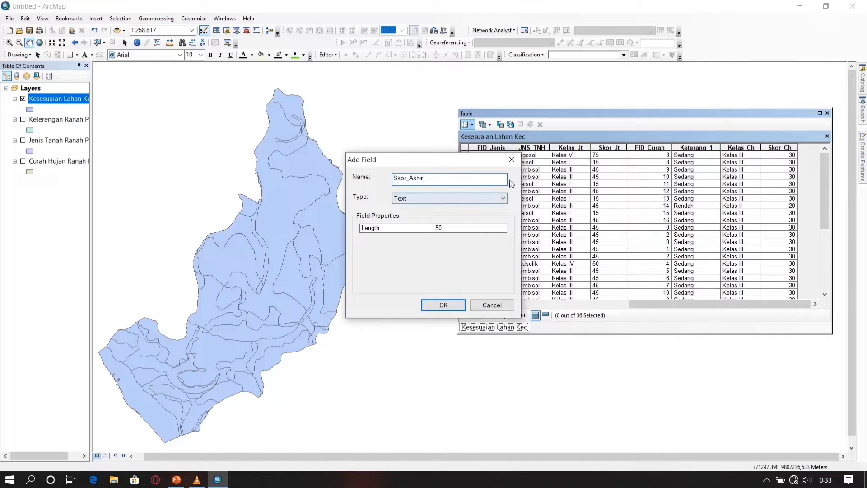
click(444, 305)
drag(642, 308, 743, 310)
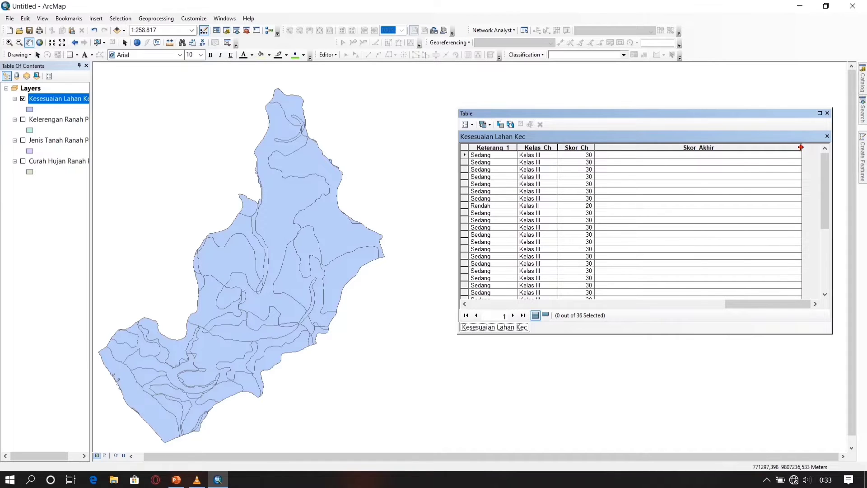
- Narrow the Skor_Akhir column and calculate the field as [Skor_Lere] + [Skor_Jt] + [Skor_Ch] with the Field Calculator
drag(803, 147, 676, 150)
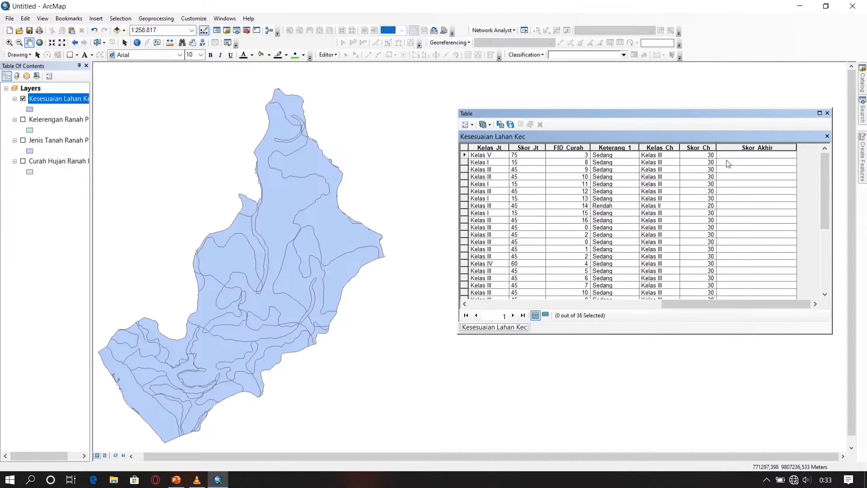
click(770, 148)
right_click(766, 146)
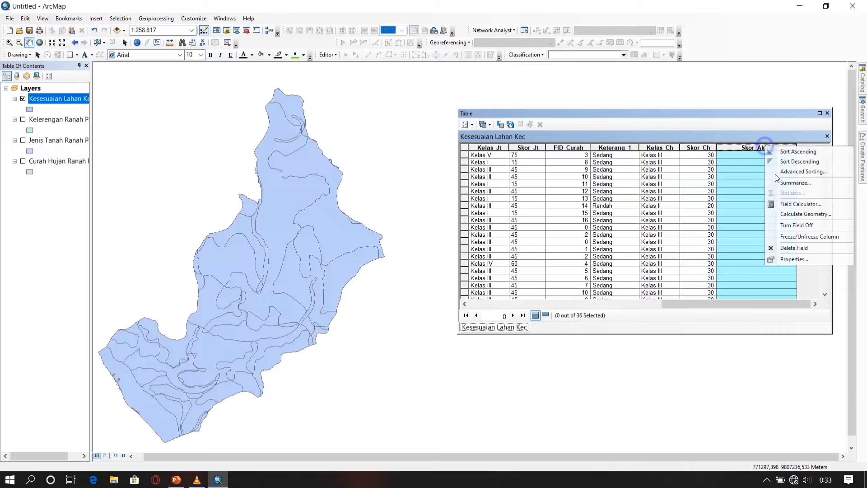
click(787, 206)
click(378, 284)
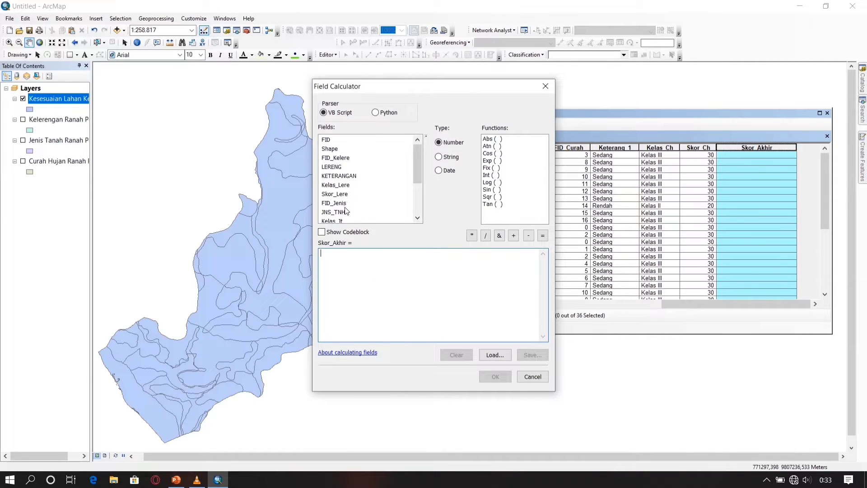
double_click(335, 194)
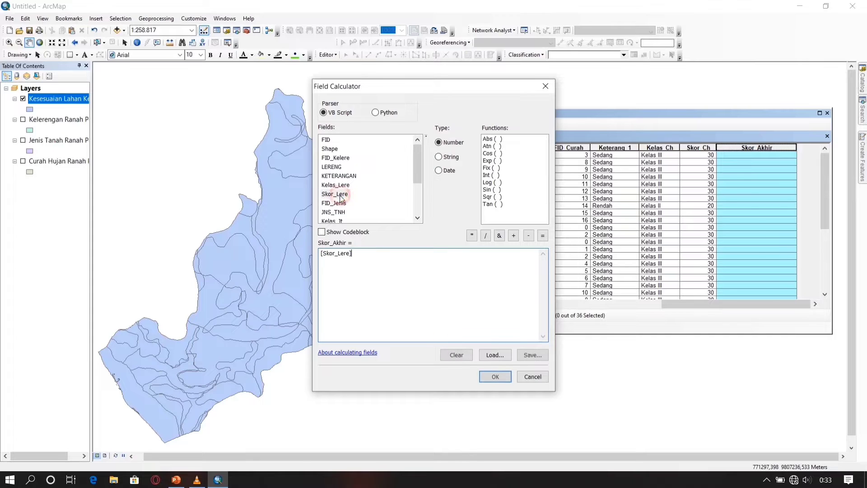
scroll(391, 202, down, 1)
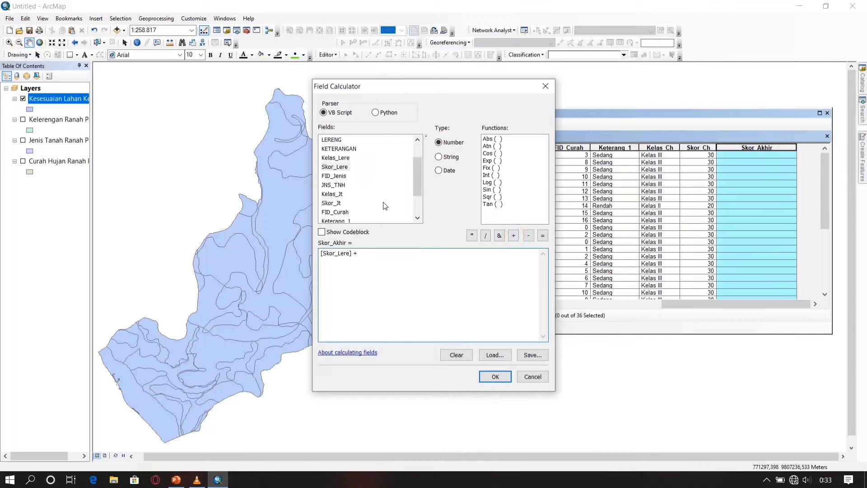
click(337, 204)
double_click(337, 204)
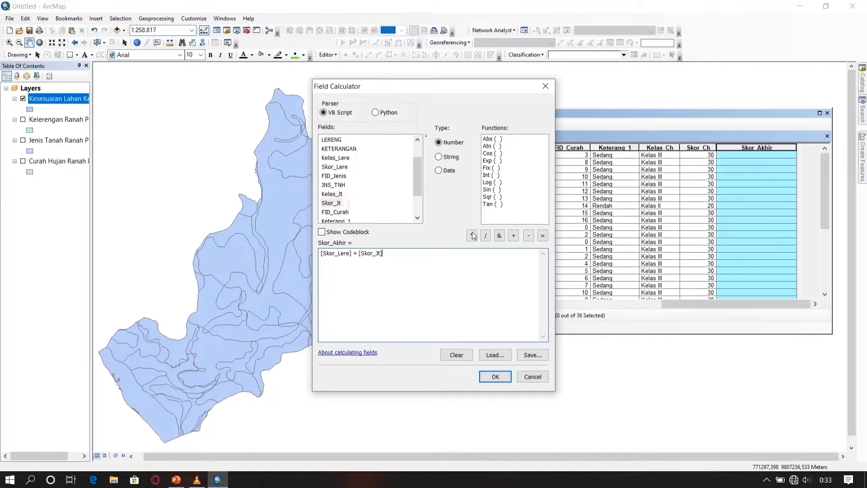
click(514, 235)
scroll(370, 196, down, 2)
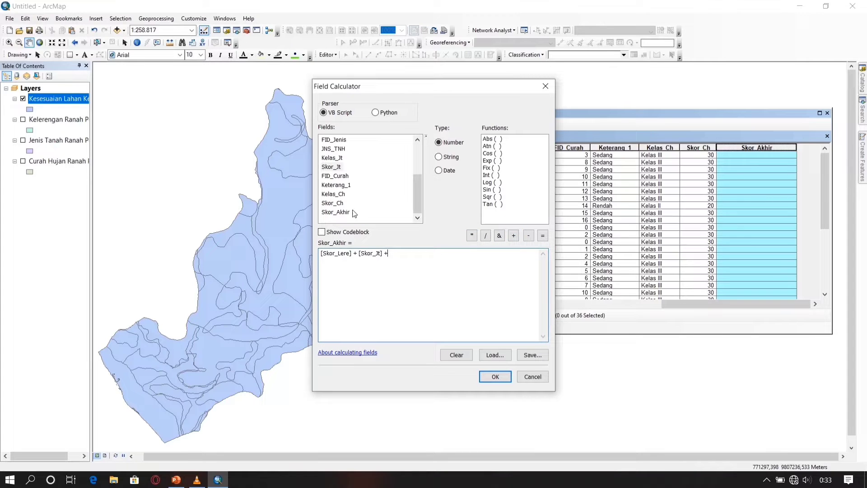
double_click(343, 204)
drag(424, 255, 320, 255)
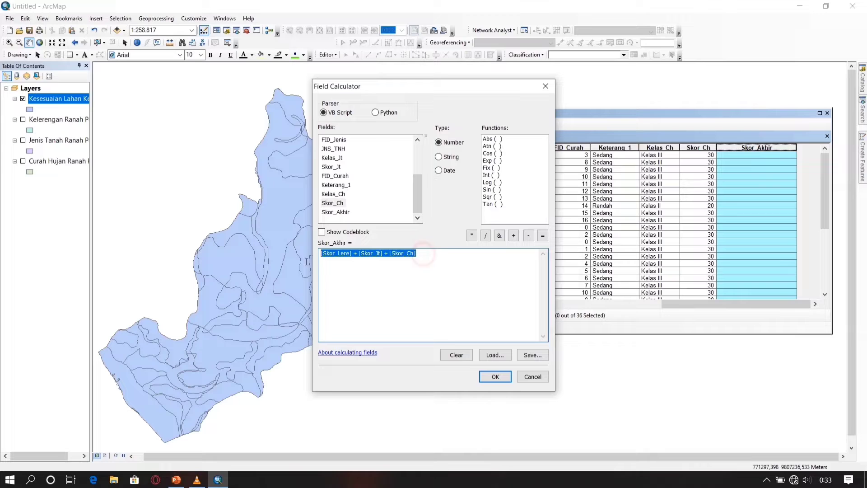
click(431, 256)
click(496, 376)
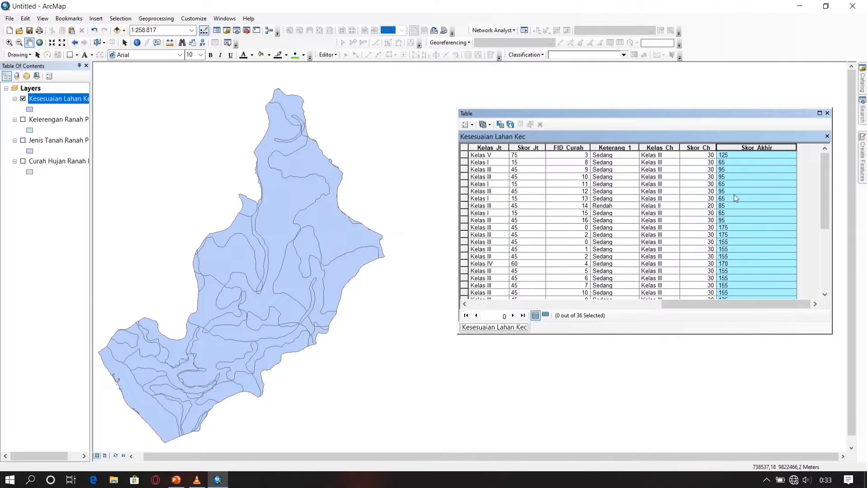
- Sort the table by Skor_Akhir in ascending order, look through the scores, and re-sort it in descending order
double_click(742, 147)
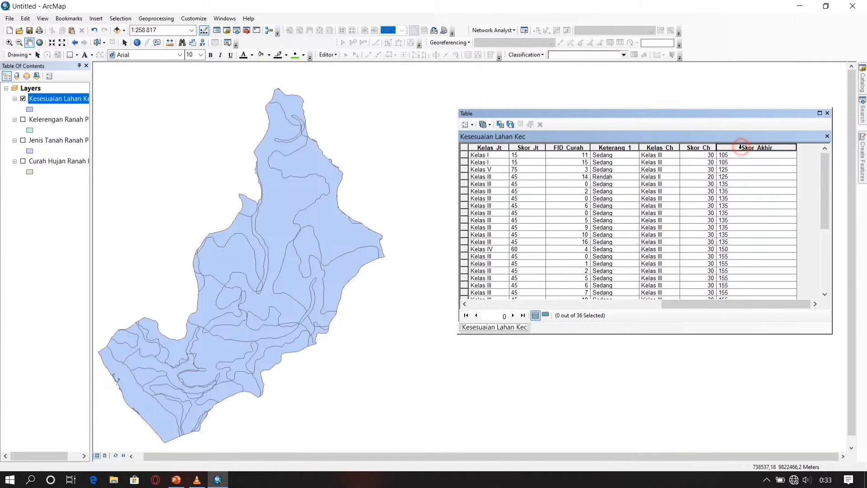
scroll(750, 180, down, 5)
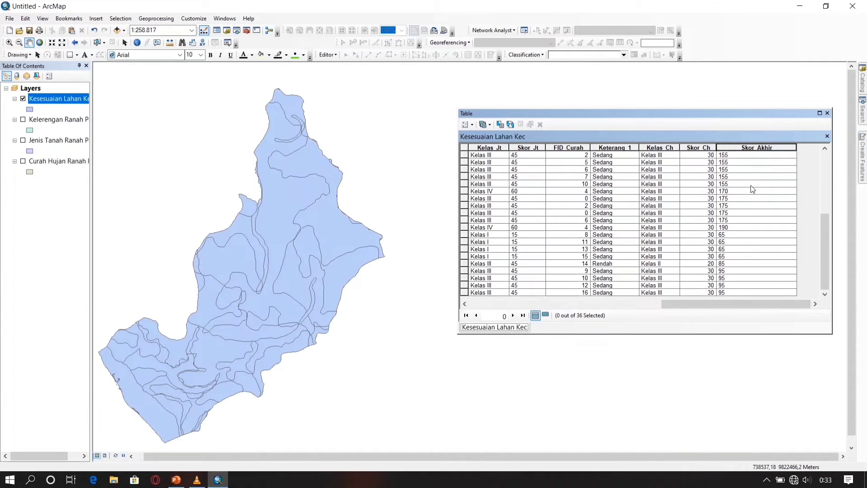
scroll(751, 185, up, 5)
double_click(750, 147)
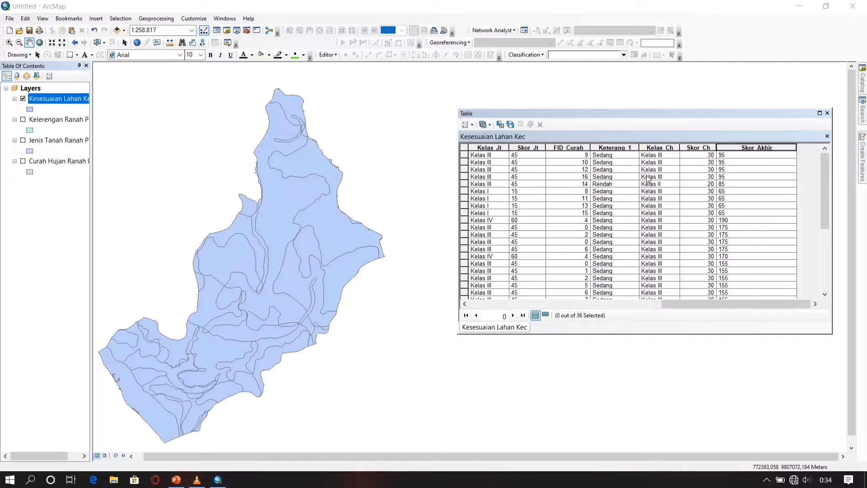
- Add a text field named Jenis Kawasan with length 50, accepting the automatic rename to Jenis_Kawa
click(466, 125)
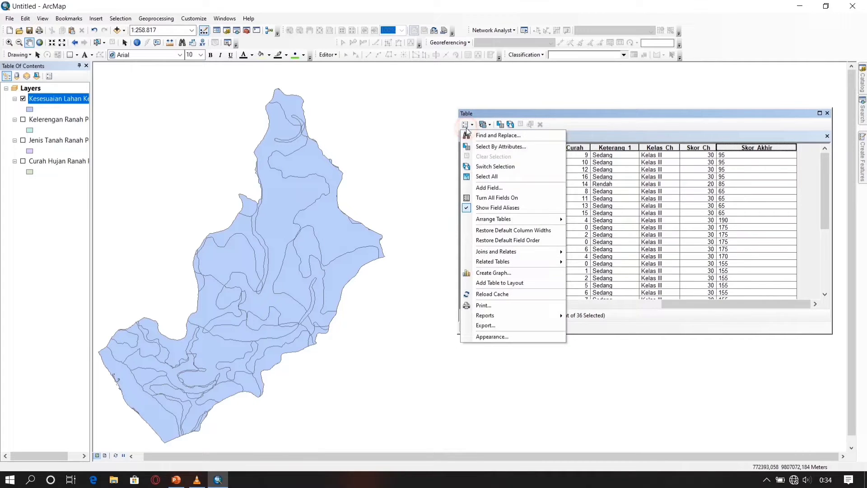
click(487, 187)
click(444, 177)
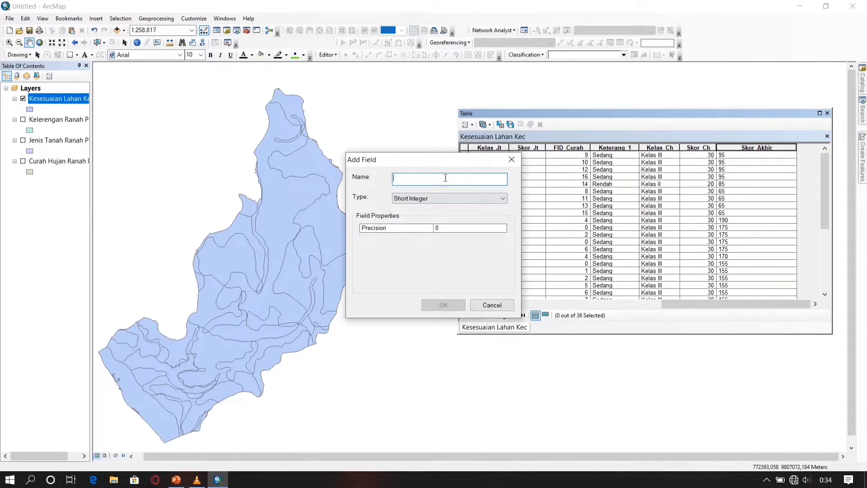
text(Jenis Kaw)
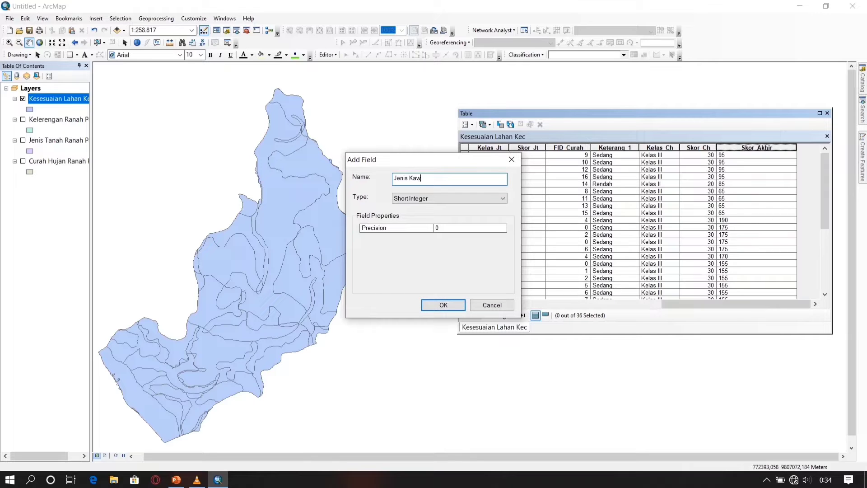
text(asan)
click(412, 201)
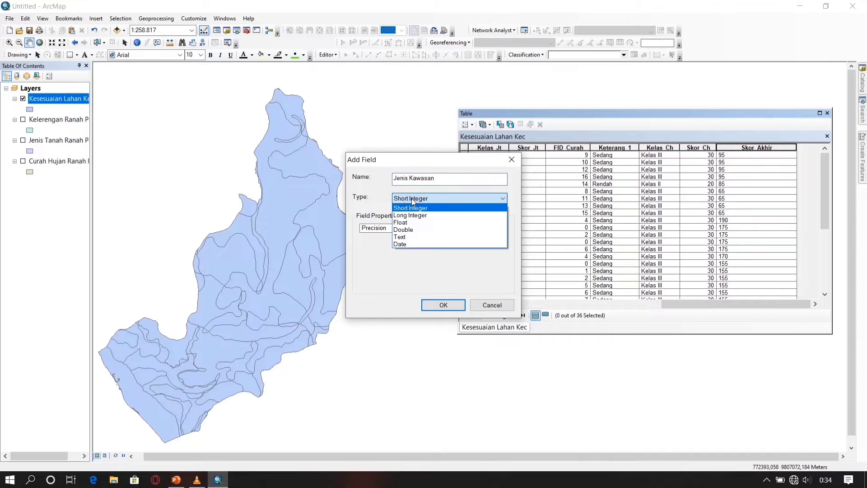
click(420, 241)
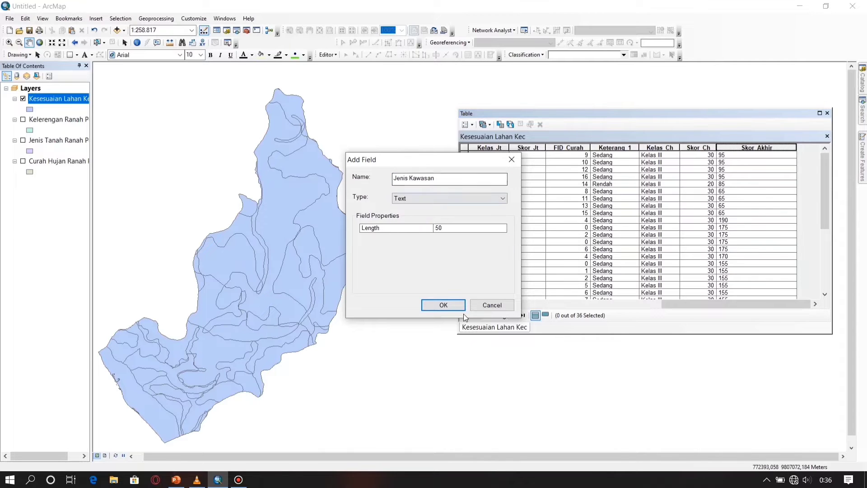
click(452, 306)
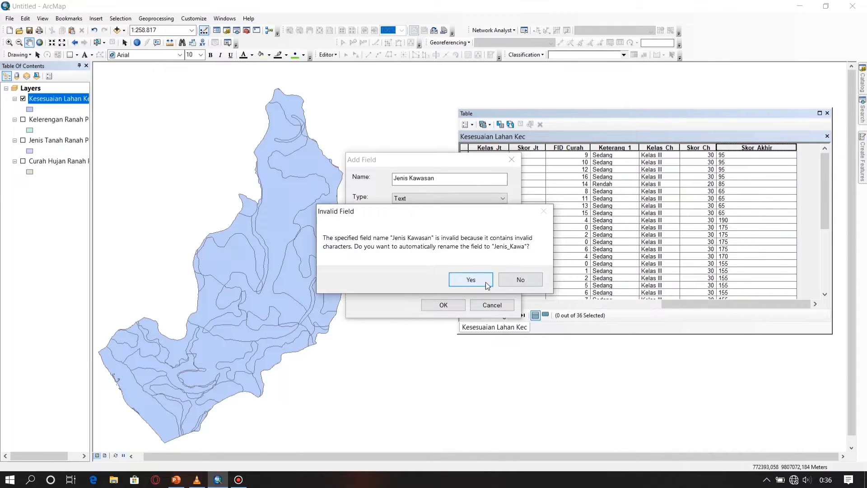
click(487, 281)
- Narrow the Skor_Akhir and Jenis_Kawa columns and look through the final scores of all records
drag(664, 305, 776, 308)
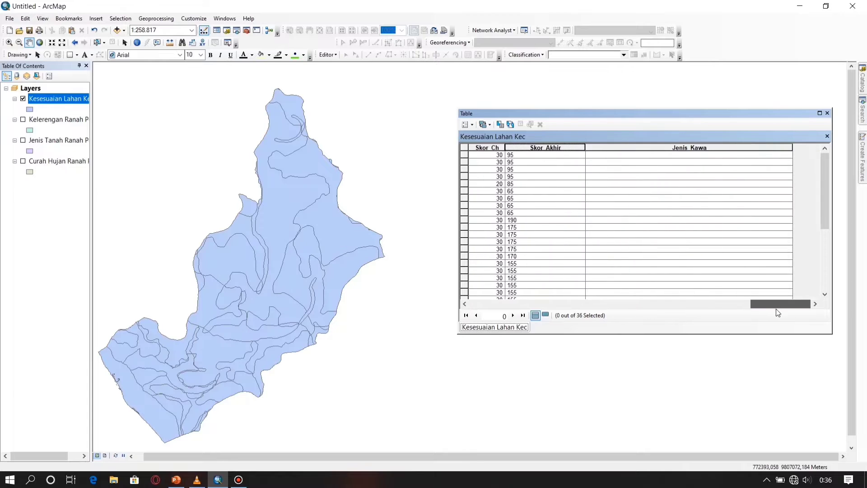
drag(586, 147, 541, 162)
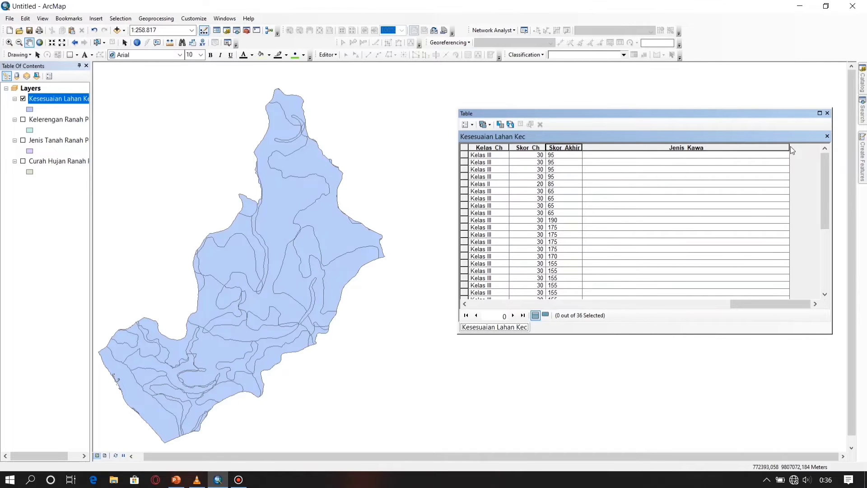
drag(791, 146, 704, 156)
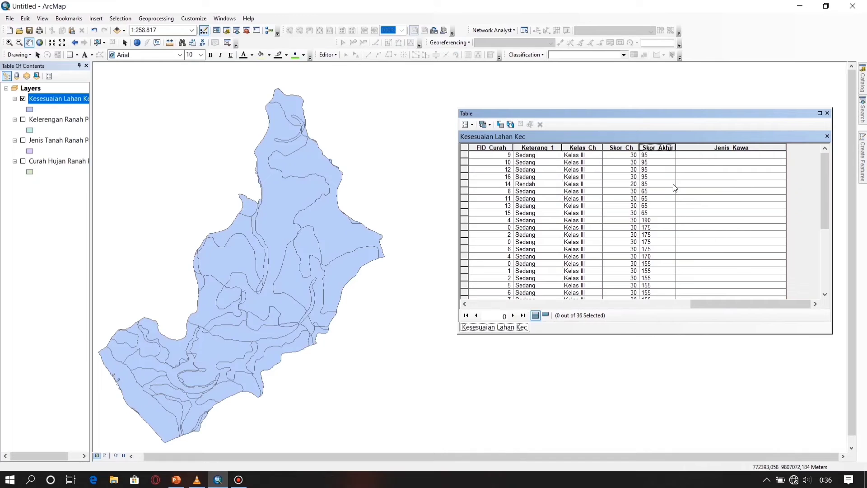
scroll(658, 178, down, 5)
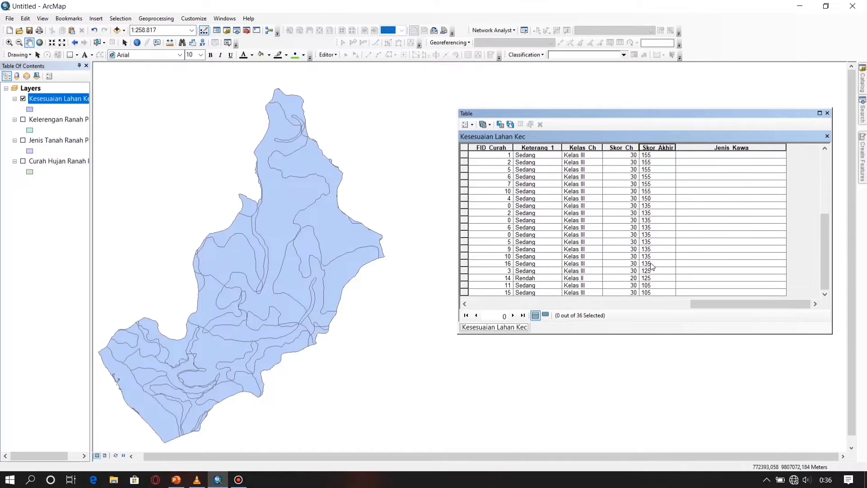
scroll(661, 221, up, 5)
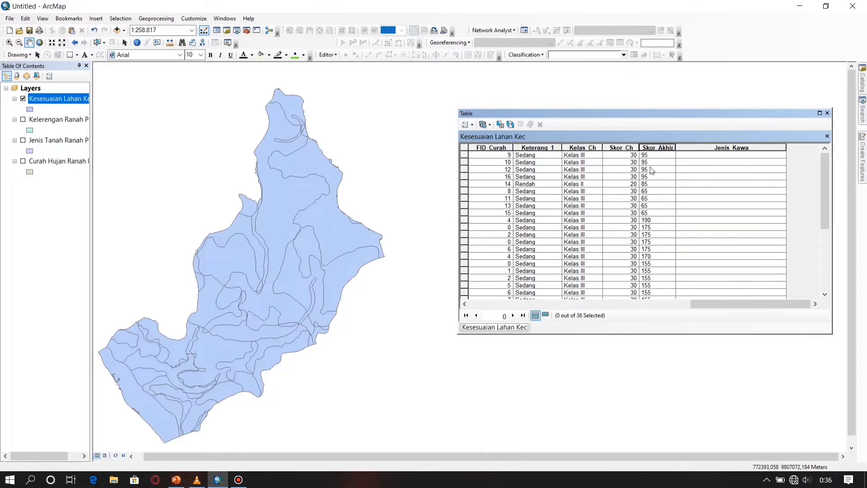
click(501, 124)
scroll(45, 97, down, 4)
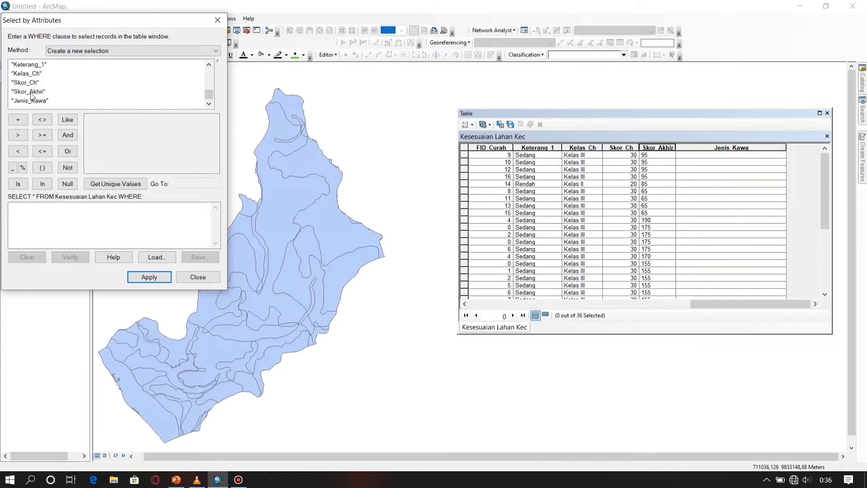
double_click(32, 92)
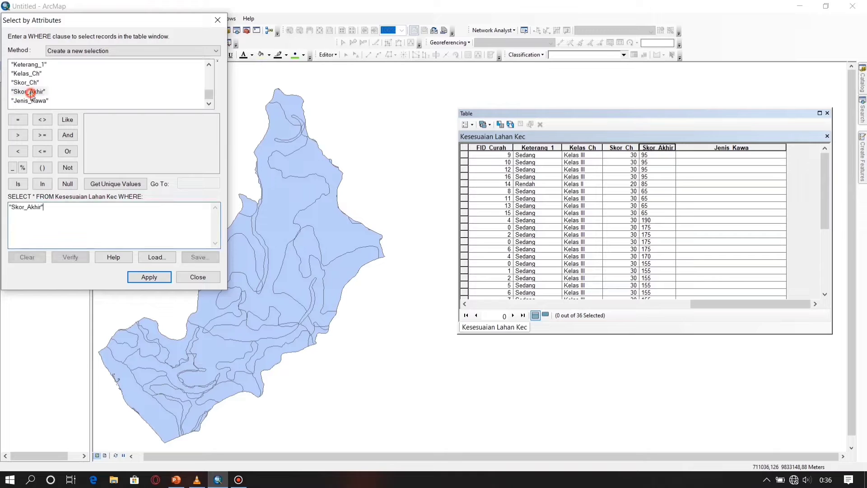
click(45, 135)
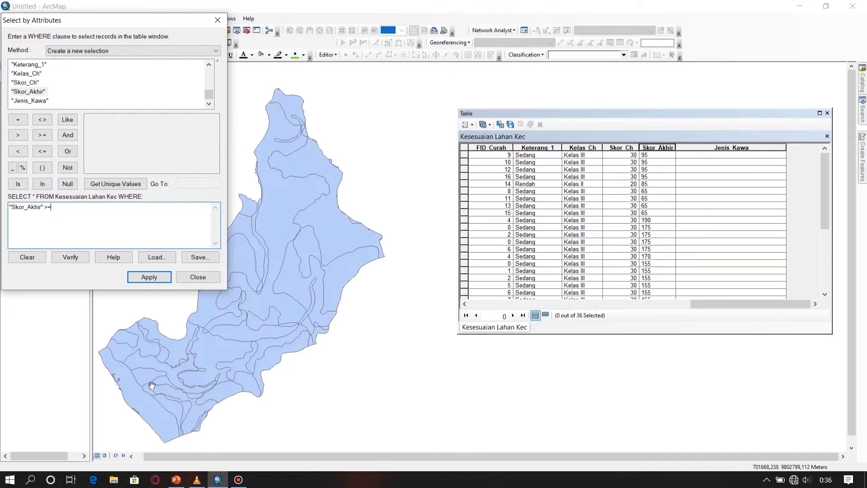
- Switch to the PowerPoint presentation and read the score criteria for Kawasan Lindung, Kawasan Penyangga and Kawasan Budidaya
click(176, 480)
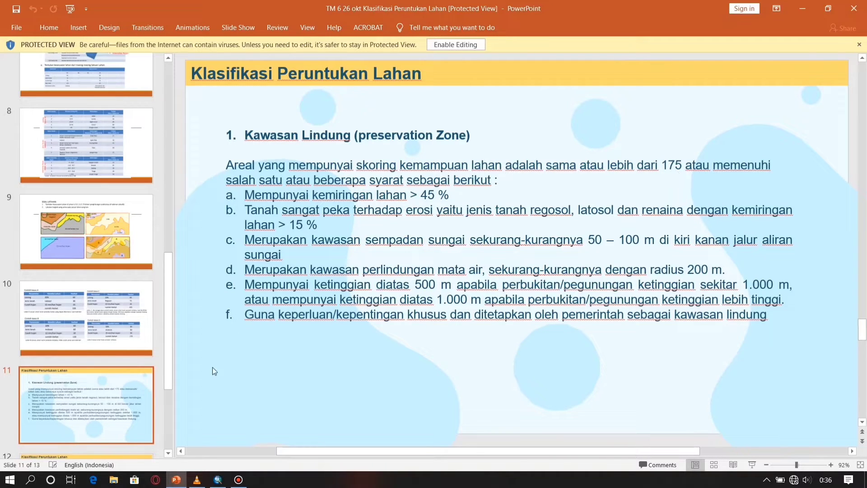
scroll(108, 418, down, 5)
click(113, 369)
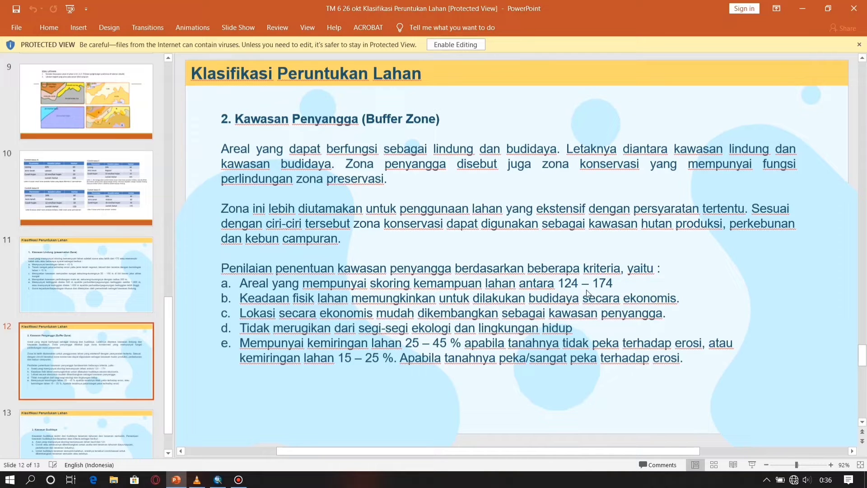
click(90, 422)
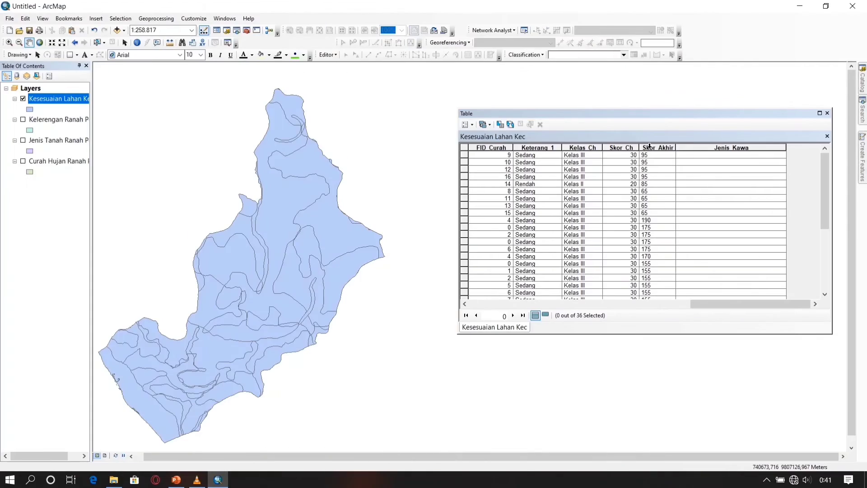
- Highlight the Skor_Akhir column, check the Kawasan Lindung score threshold on the PowerPoint slide, and return to ArcMap
click(657, 147)
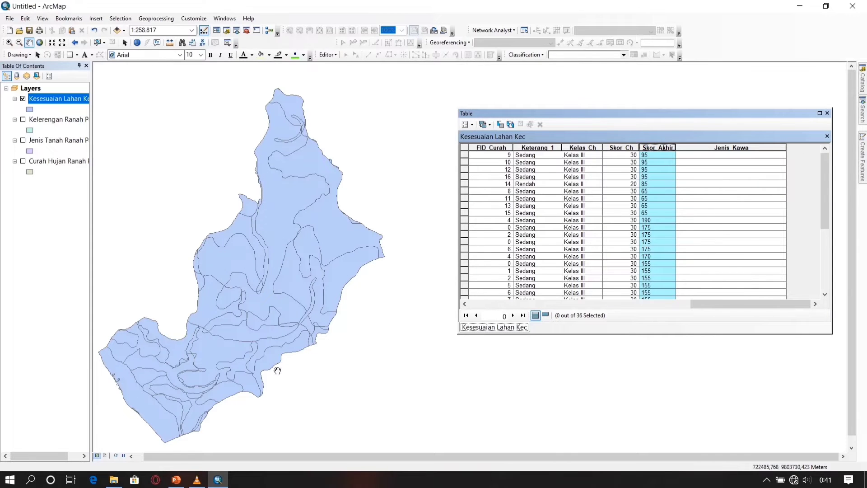
click(179, 483)
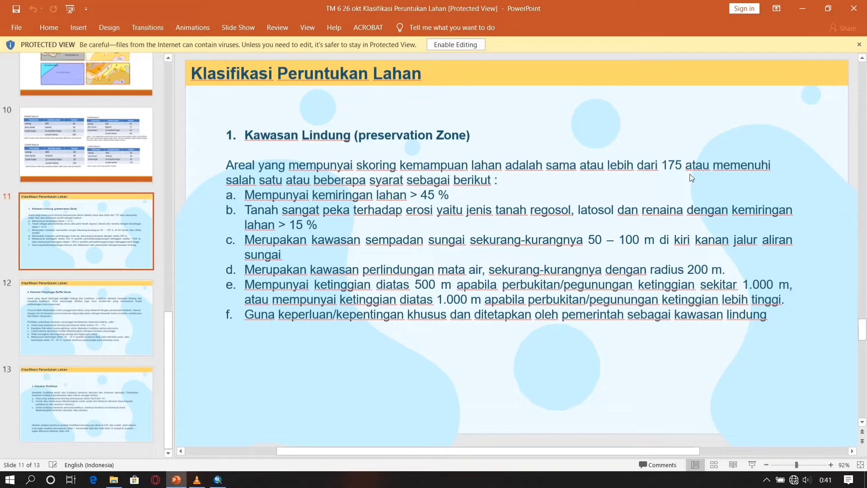
click(218, 479)
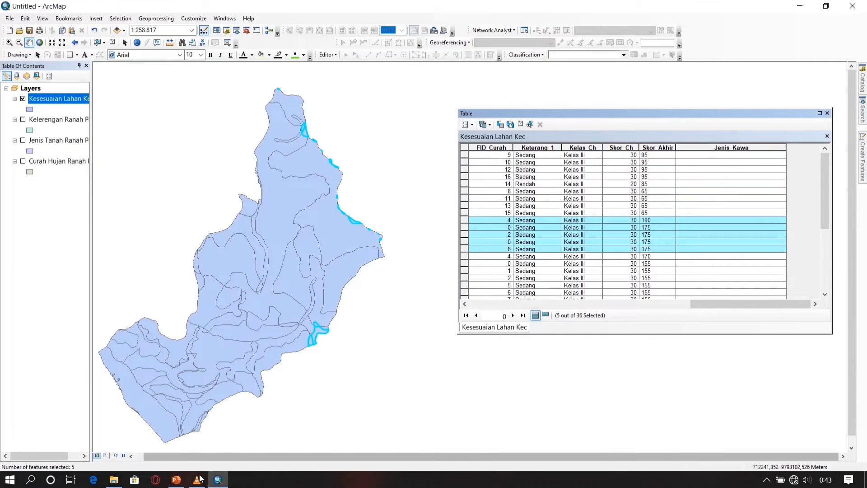
- Check the zone name on the PowerPoint slide, calculate Jenis_Kawa as "Kawasan Lindung" for the selected ArcMap records, and clear the selection
click(176, 480)
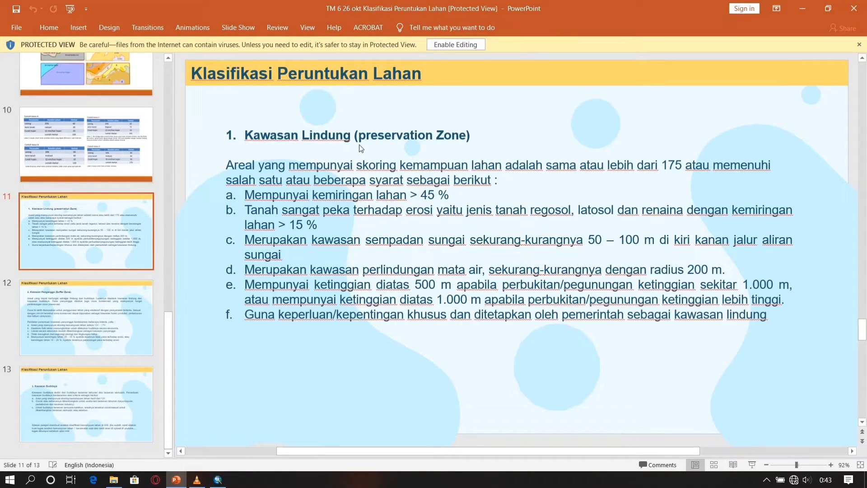
click(218, 480)
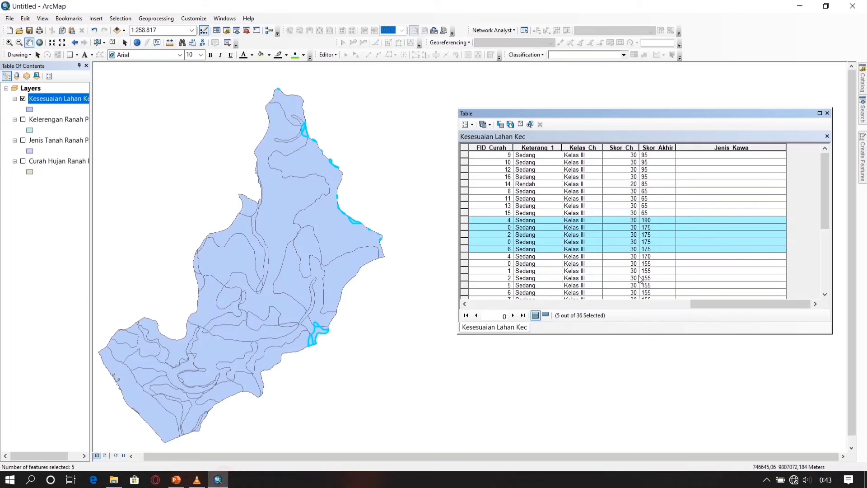
click(718, 144)
right_click(719, 145)
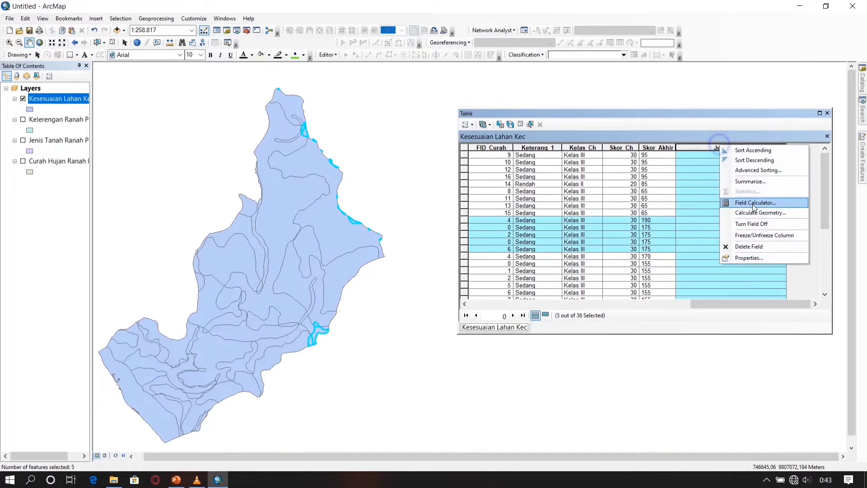
click(752, 208)
drag(455, 270, 226, 294)
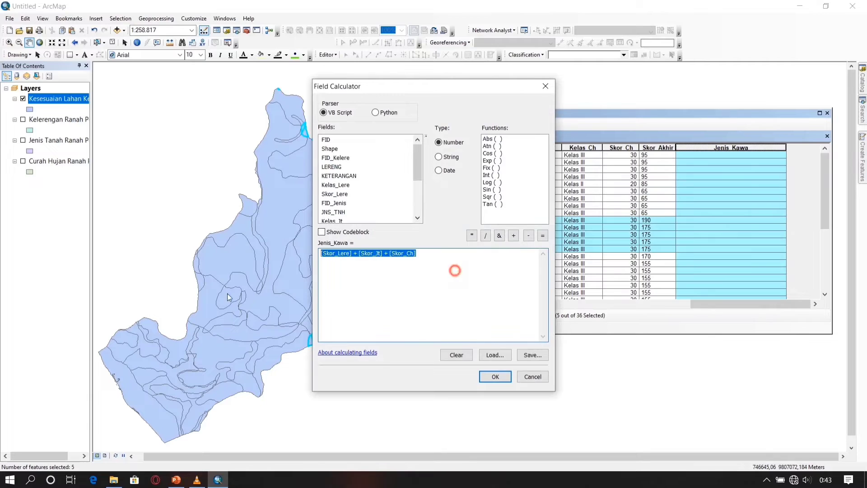
key(BackSpace)
text("K)
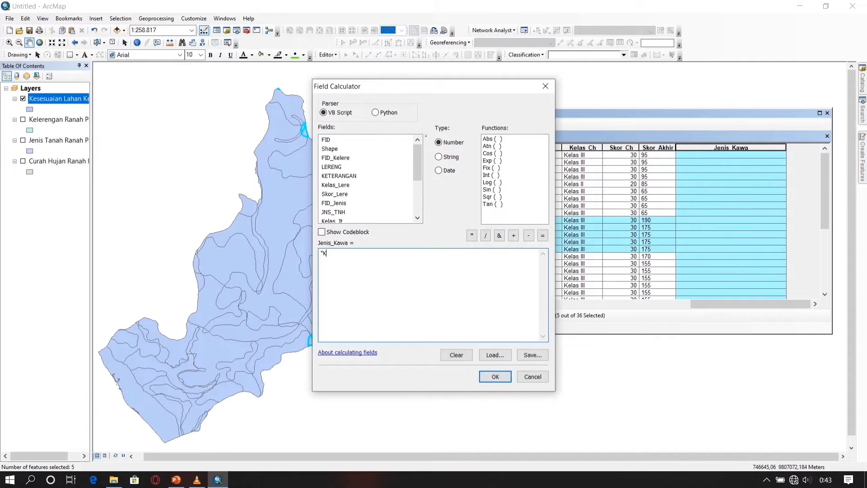
text(awasan Lindung)
click(496, 377)
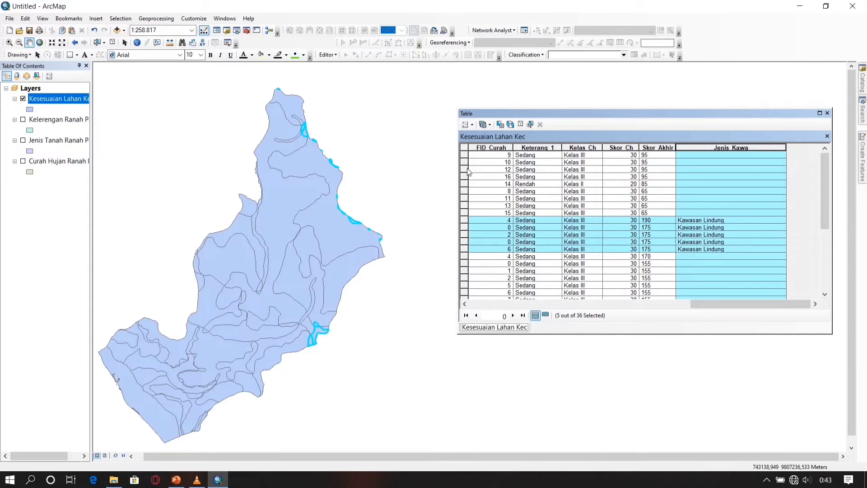
click(466, 147)
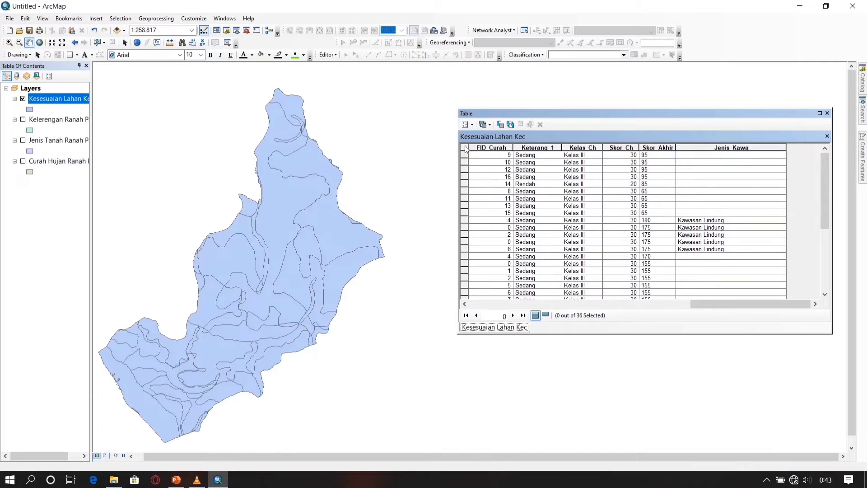
- Switch to PowerPoint to read the Kawasan Penyangga score range on slide 12, and return to ArcMap
click(176, 480)
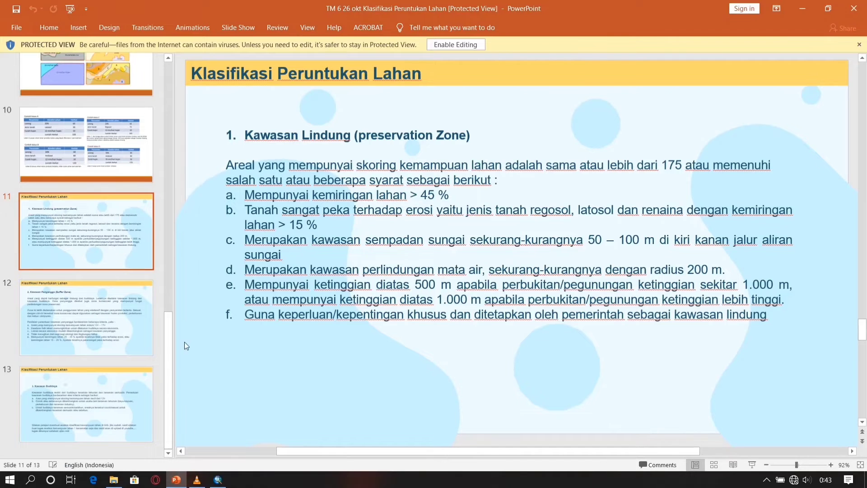
click(109, 308)
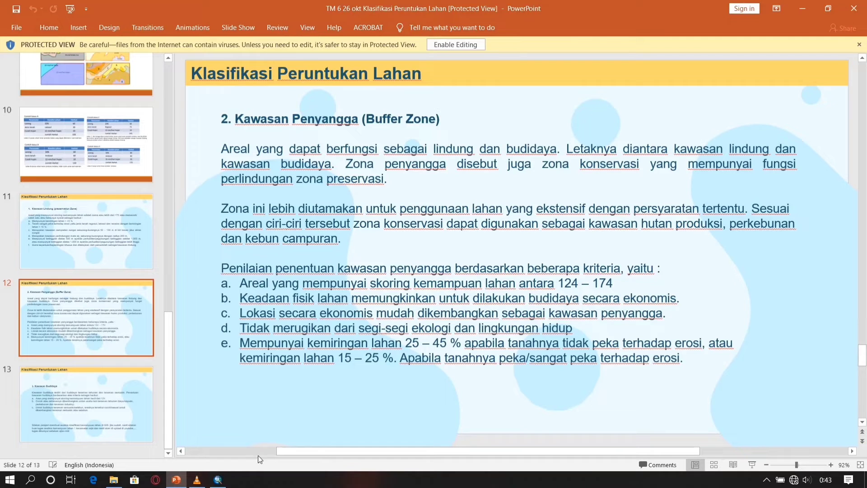
click(219, 481)
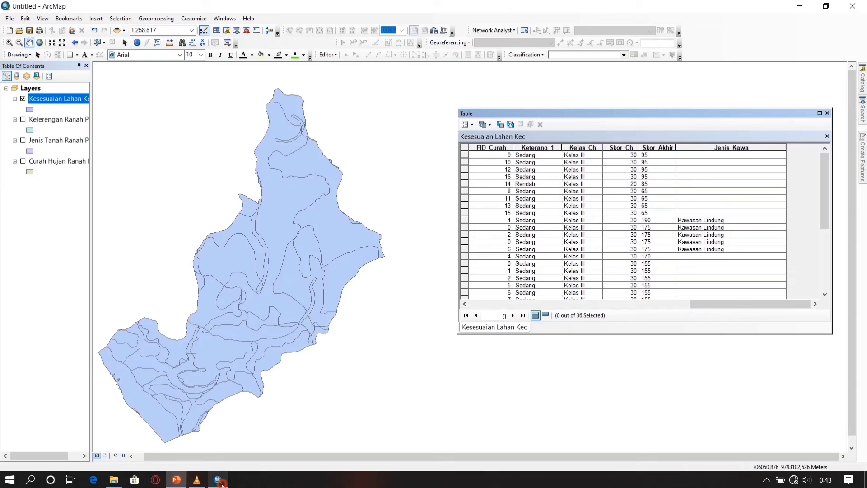
- Select the records whose Skor_Akhir falls within 124 – 174 and check the selected rows in the table
click(654, 148)
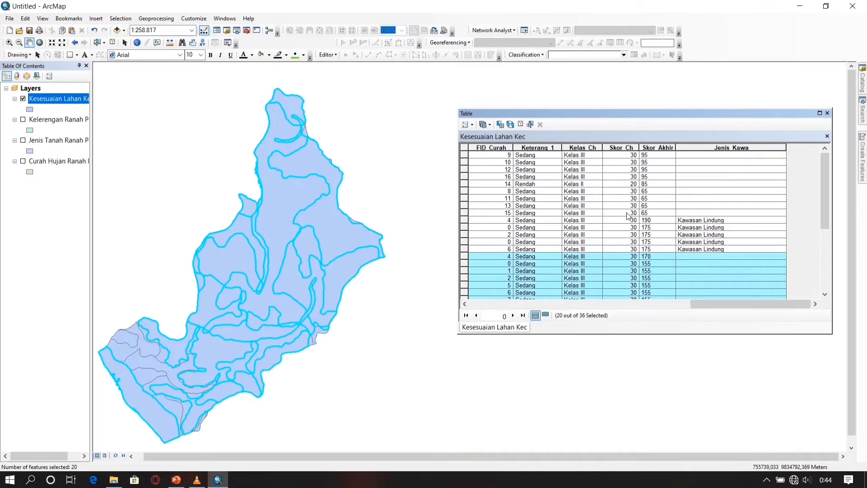
scroll(651, 236, down, 5)
scroll(652, 243, up, 2)
scroll(655, 216, down, 2)
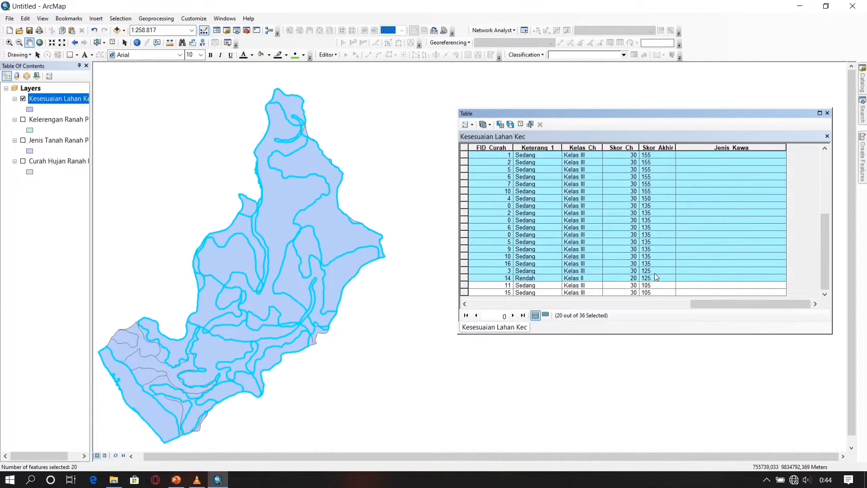
scroll(655, 253, up, 2)
scroll(651, 238, down, 2)
scroll(647, 238, up, 3)
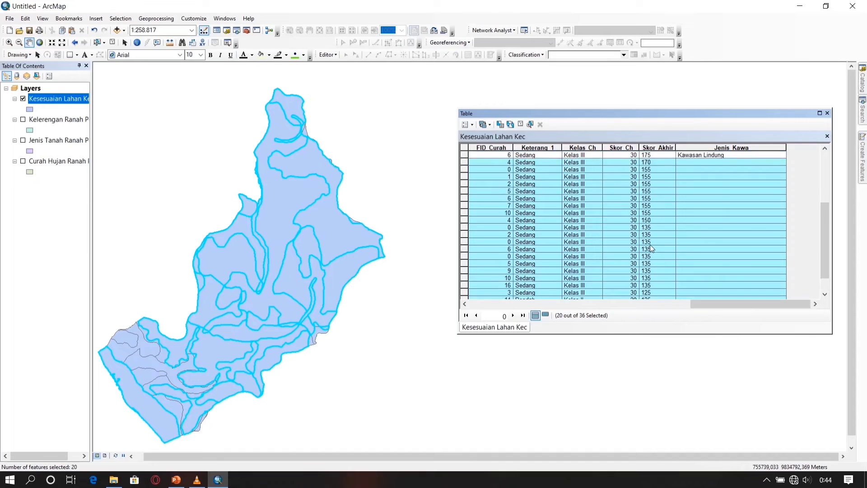
- Calculate Jenis_Kawa as "Kawasan Penyangga" for the selected records, checking the zone name on the PowerPoint slide
click(715, 147)
right_click(716, 147)
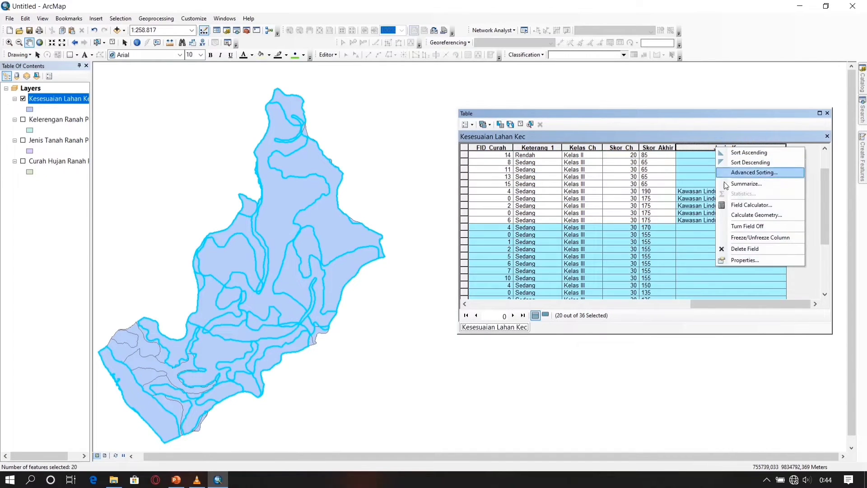
click(733, 205)
click(178, 480)
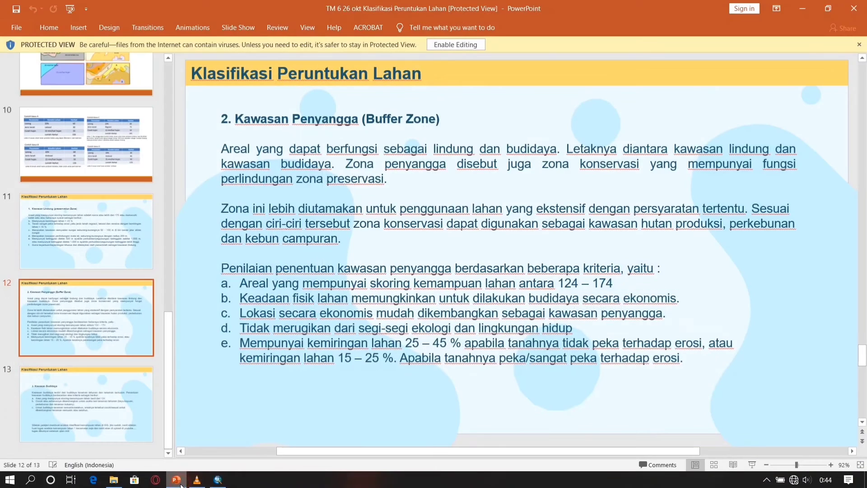
click(177, 481)
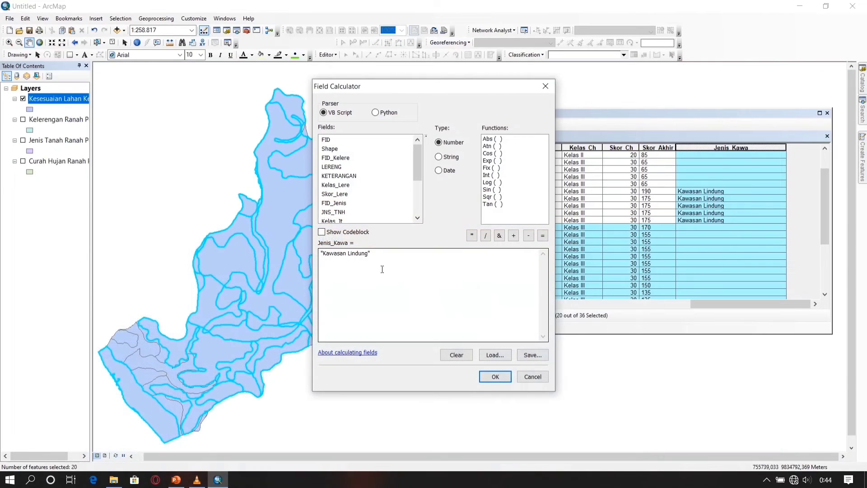
click(370, 256)
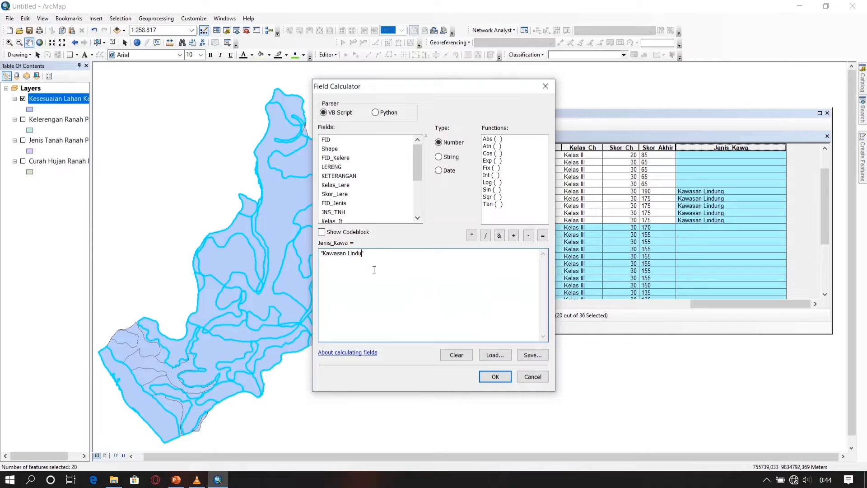
key(BackSpace)
key(BackSpace)
key(BackSpace)
text(Penyangg)
click(495, 377)
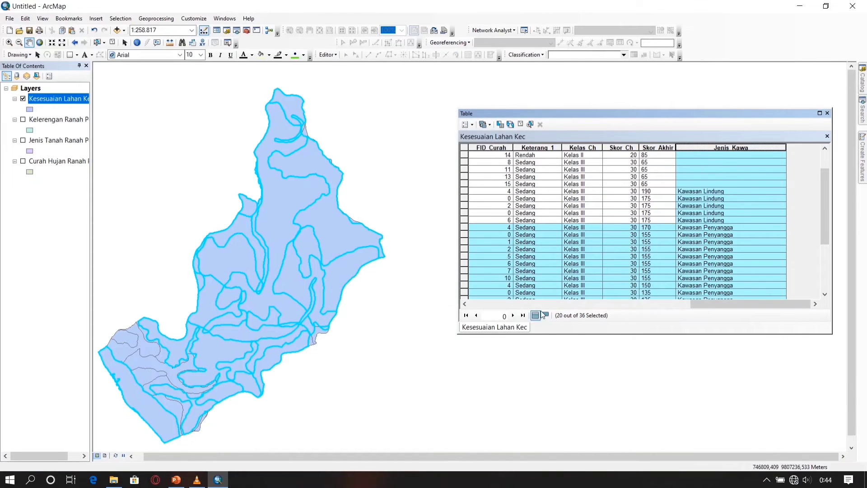
- Clear the record selection and look through the table for rows still without a Jenis_Kawa value
click(465, 148)
scroll(668, 248, down, 3)
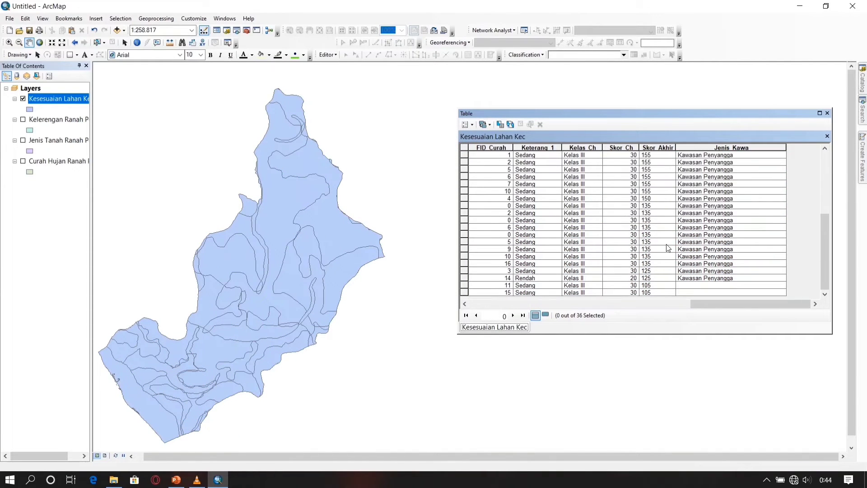
scroll(668, 248, up, 5)
scroll(668, 248, down, 3)
scroll(676, 283, up, 3)
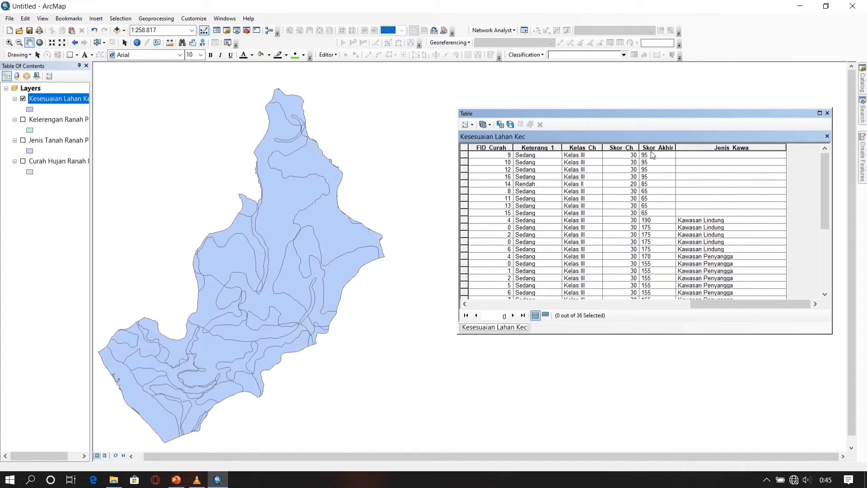
- Switch to PowerPoint to read the Kawasan Budidaya score criterion on slide 13, and return to ArcMap
click(176, 479)
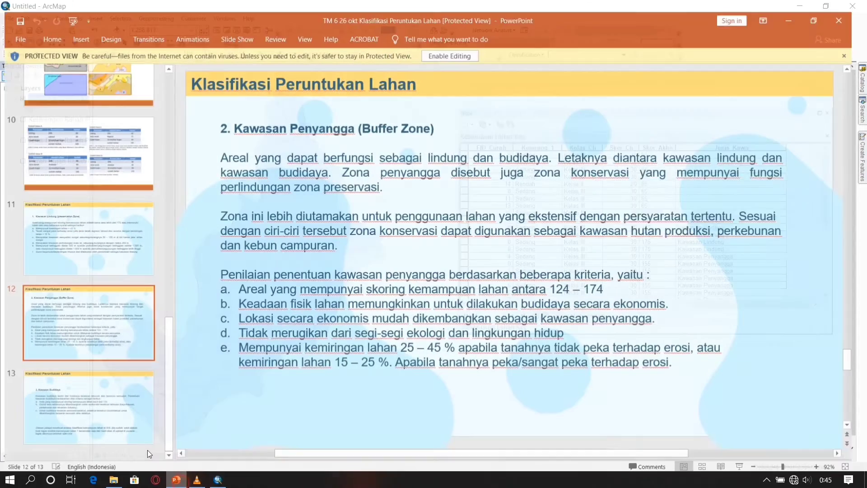
click(104, 411)
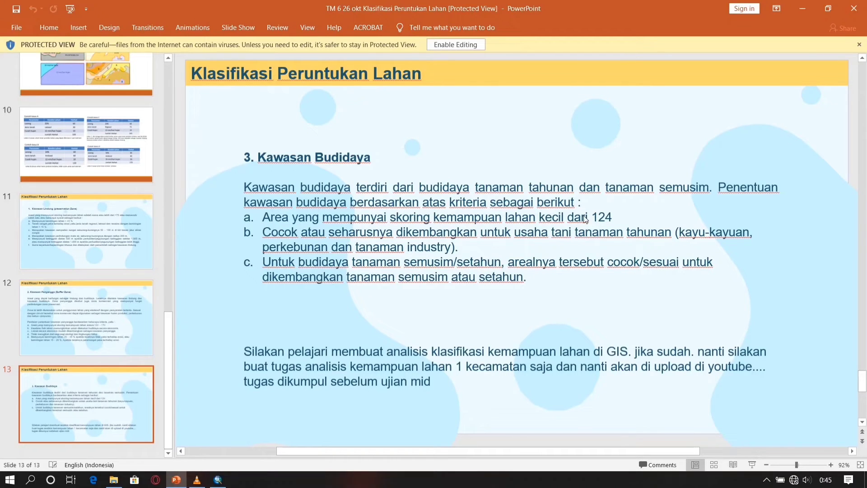
click(219, 480)
- Select the records whose Skor_Akhir is below 124 and check the selected rows at both ends of the table
scroll(714, 263, down, 5)
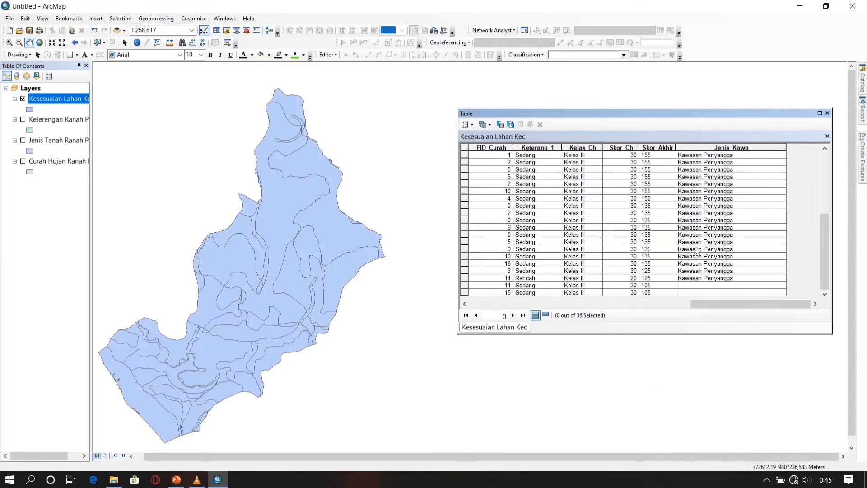
click(645, 148)
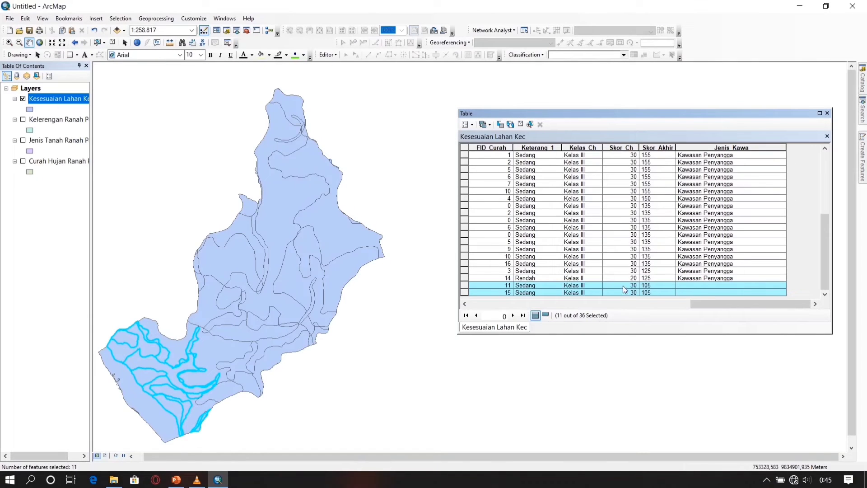
scroll(633, 226, up, 5)
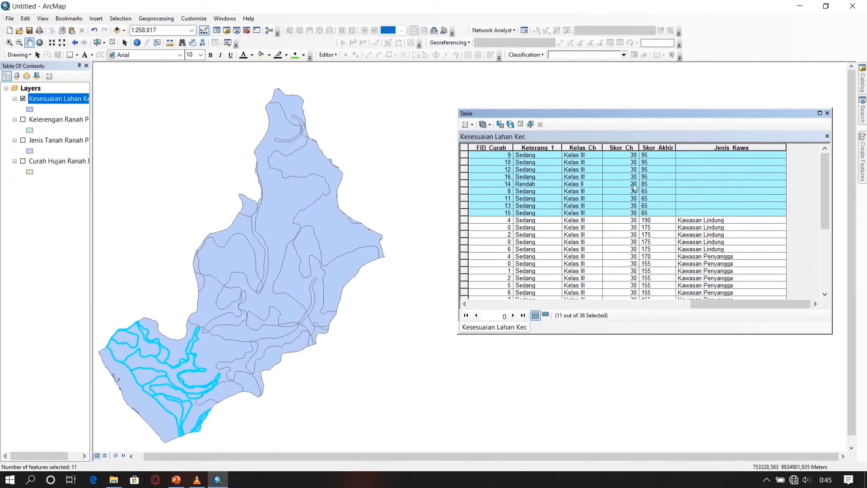
scroll(656, 171, down, 5)
scroll(656, 171, up, 5)
- Calculate Jenis_Kawa as "Kawasan Budidaya" for the selected records, checking the zone name on the PowerPoint slide
click(716, 148)
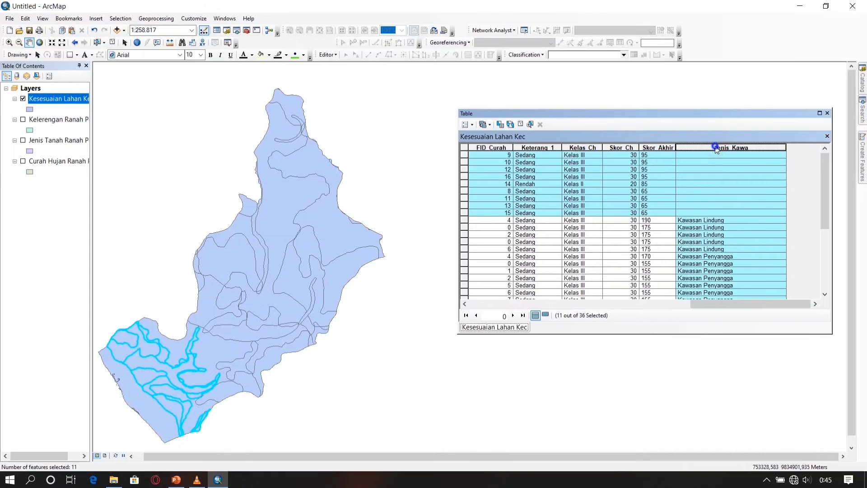
right_click(717, 149)
click(746, 206)
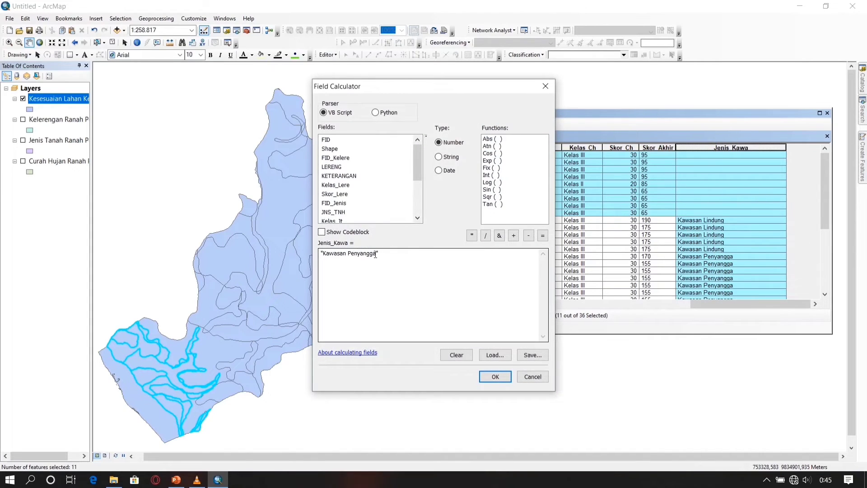
click(376, 254)
key(BackSpace)
key(BackSpace)
key(BackSpace)
key(BackSpace)
key(BackSpace)
key(BackSpace)
key(BackSpace)
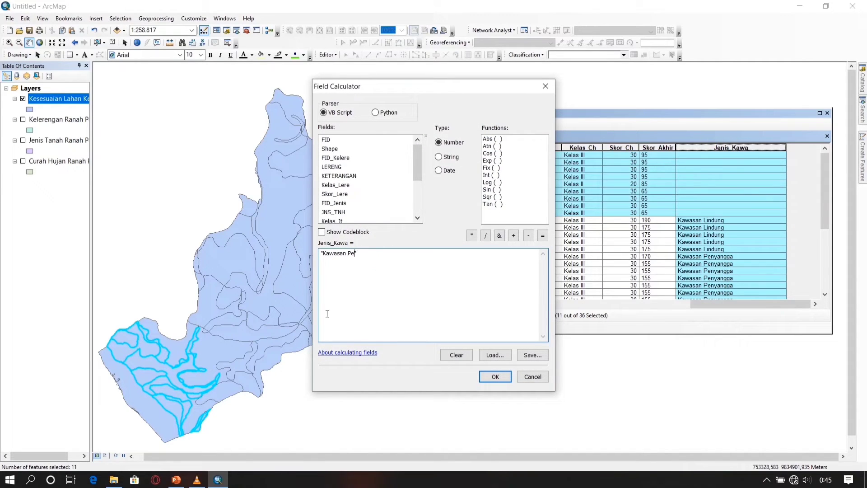
click(176, 480)
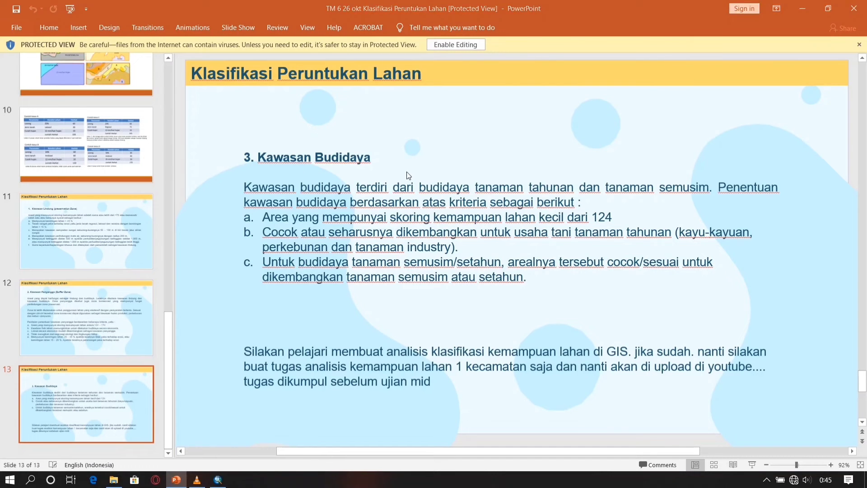
key(alt+Tab)
text(Bu)
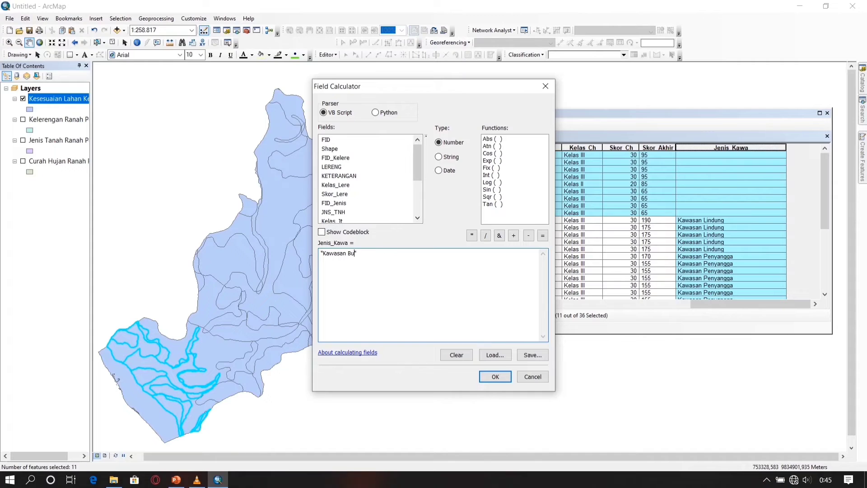
text(didaya)
click(496, 377)
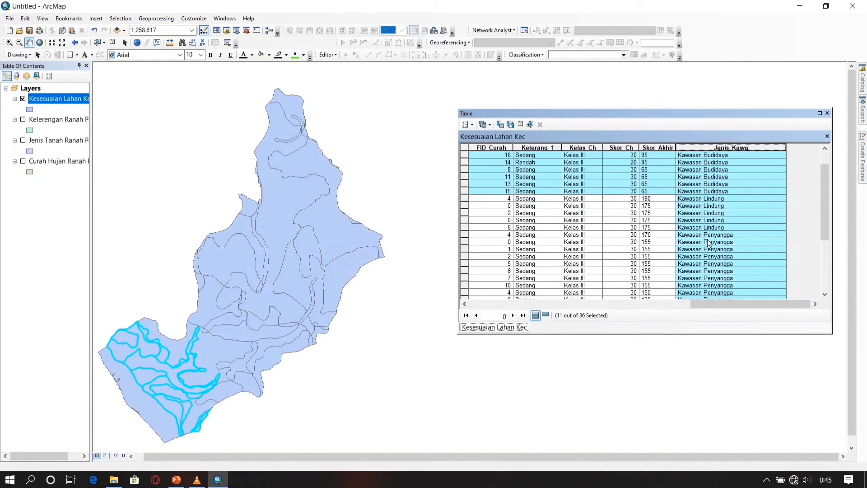
- Clear the selection and review the Jenis_Kawa values of all records against their final scores
scroll(709, 243, down, 5)
scroll(708, 243, up, 6)
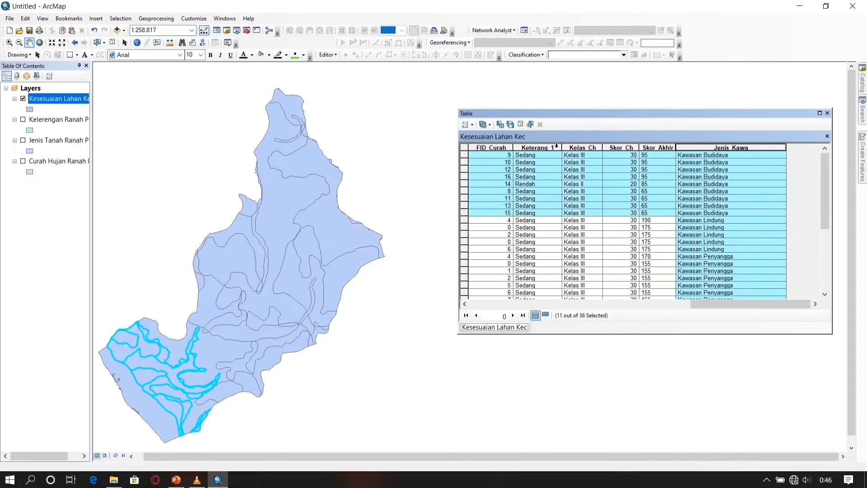
click(521, 125)
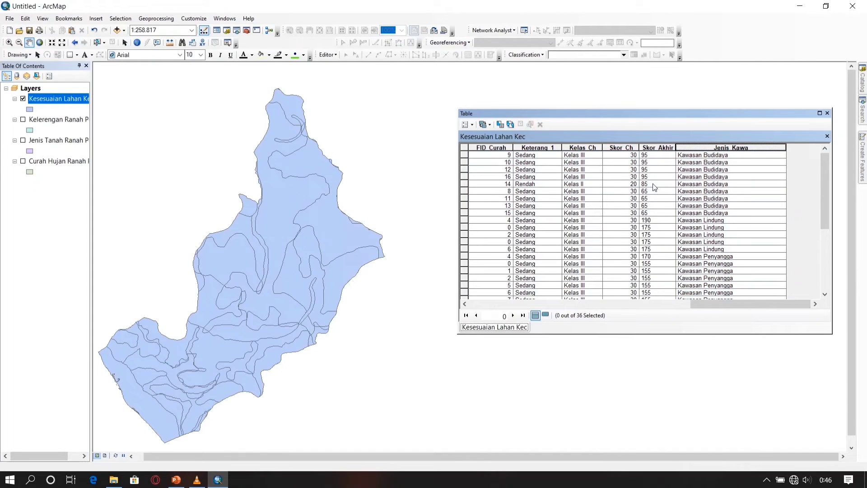
scroll(701, 199, down, 5)
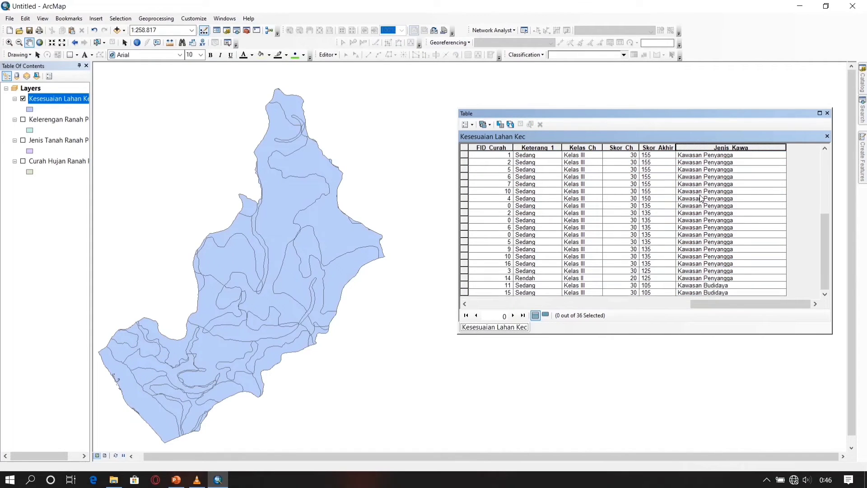
scroll(700, 199, up, 5)
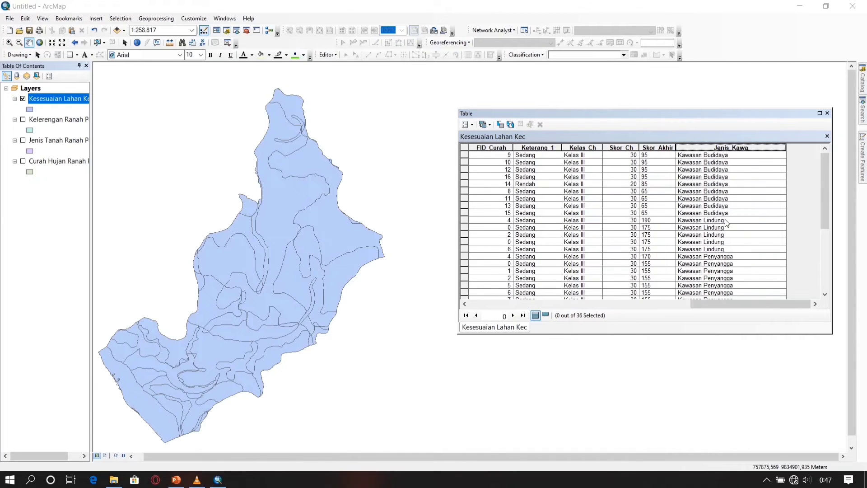
- Enlarge the attribute table to full screen and highlight the Jenis_Kawa and Skor_Akhir columns to review the zone types against the final scores
scroll(726, 222, down, 5)
scroll(726, 222, up, 5)
drag(457, 333, 447, 298)
click(818, 113)
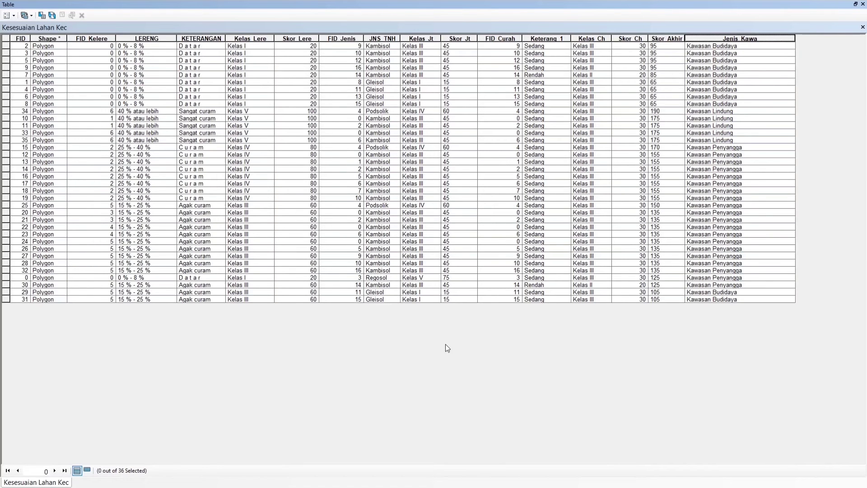
click(754, 38)
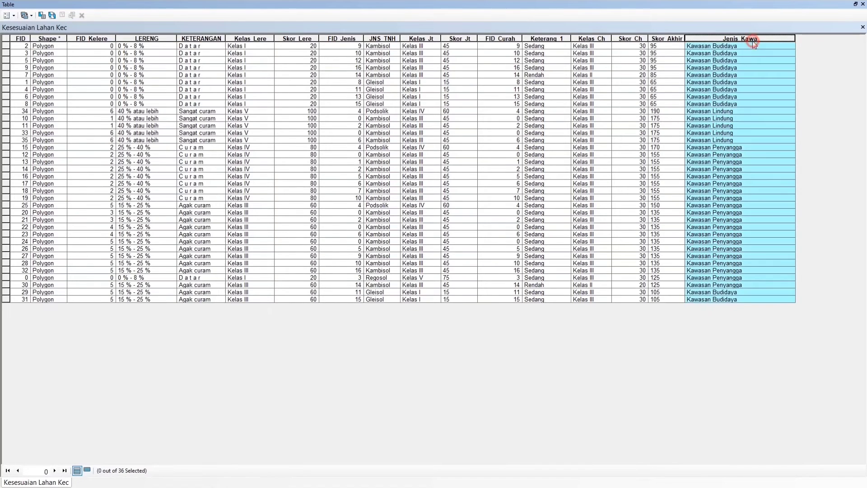
ctrl+click(678, 39)
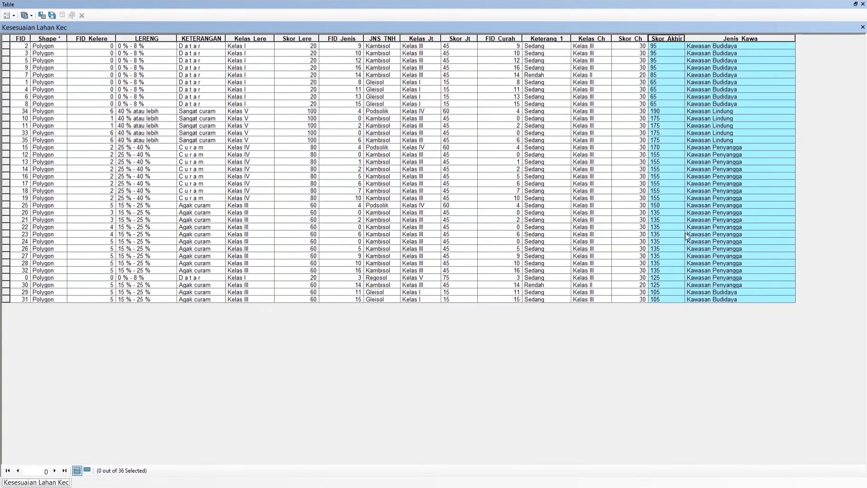
- Highlight the class and score columns for rainfall, soil type and slope to review them, and close the attribute table
ctrl+click(593, 38)
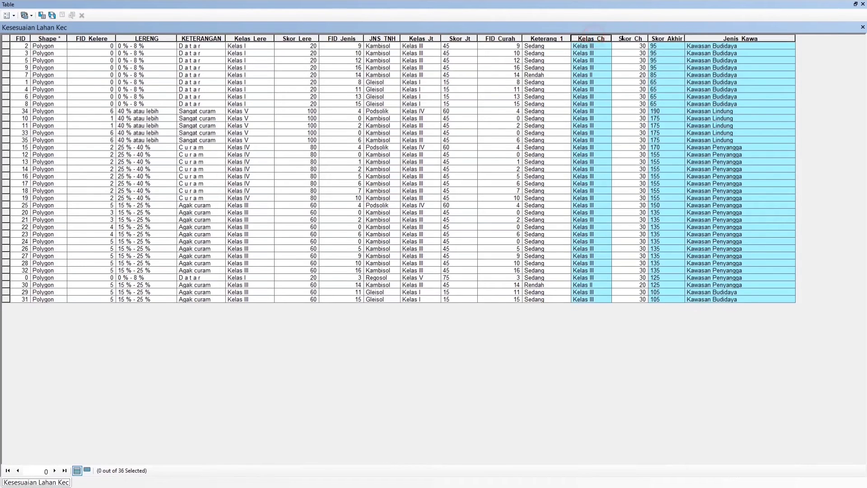
ctrl+click(625, 39)
ctrl+click(410, 39)
ctrl+click(460, 39)
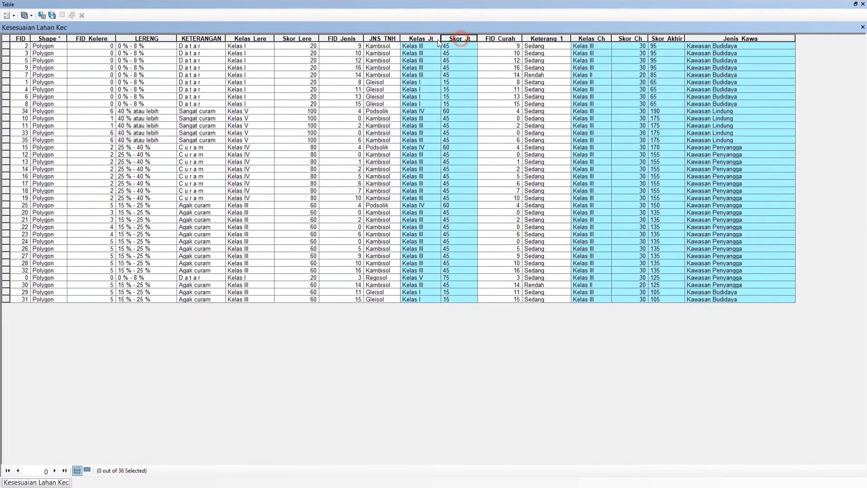
ctrl+click(294, 39)
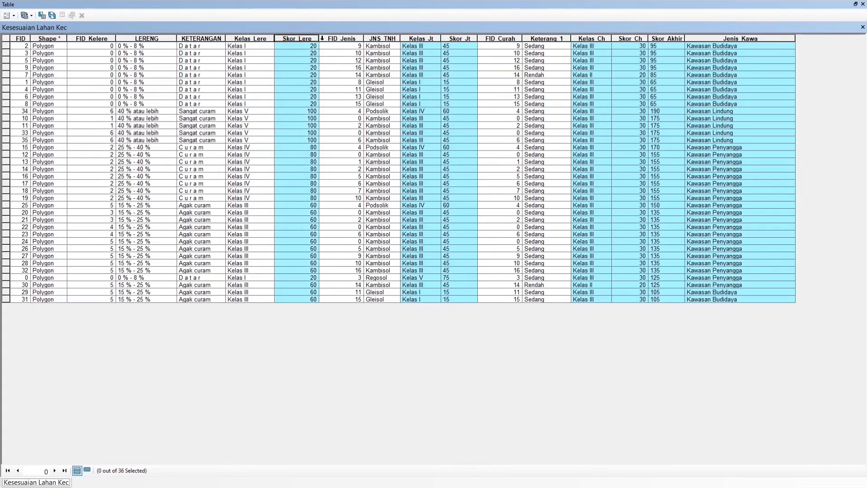
ctrl+click(256, 39)
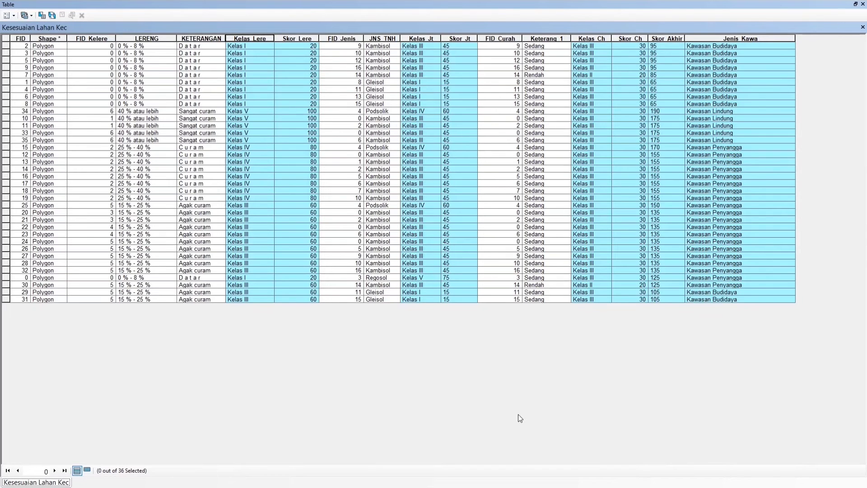
click(856, 5)
click(828, 114)
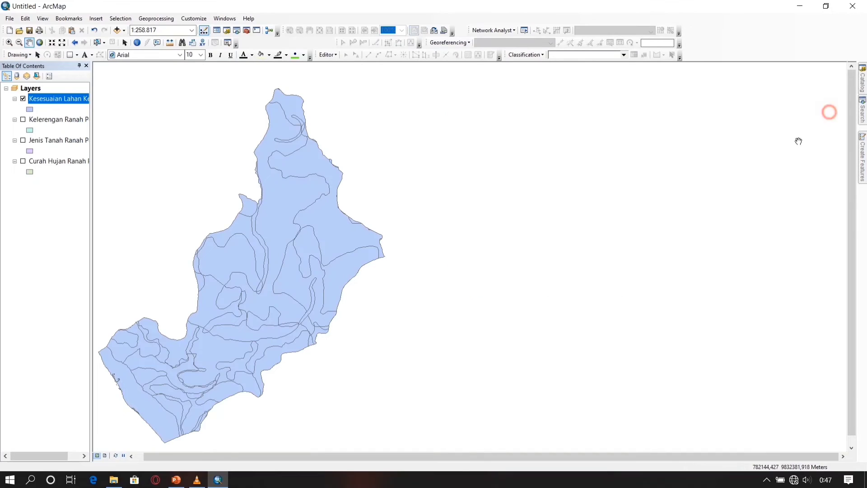
- In the Kesesuaian Lahan layer's properties, set the label field to Jenis_Kawa and the label placement to remove duplicate labels
right_click(60, 105)
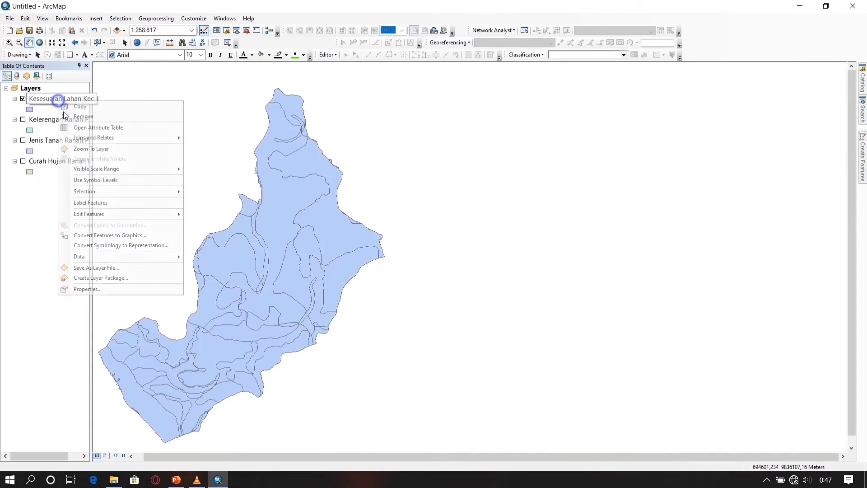
click(87, 287)
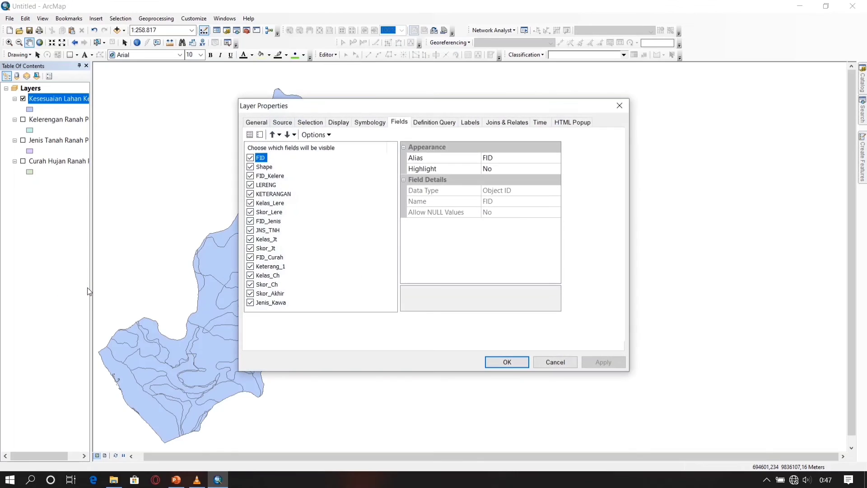
click(470, 123)
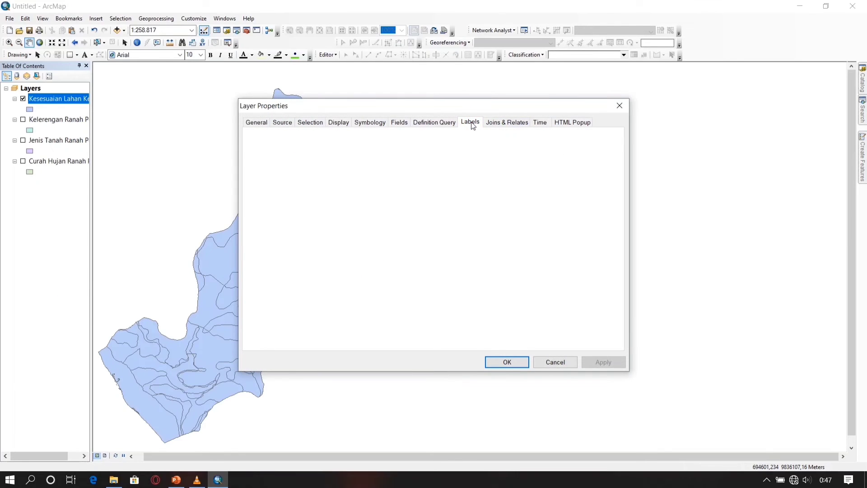
click(482, 210)
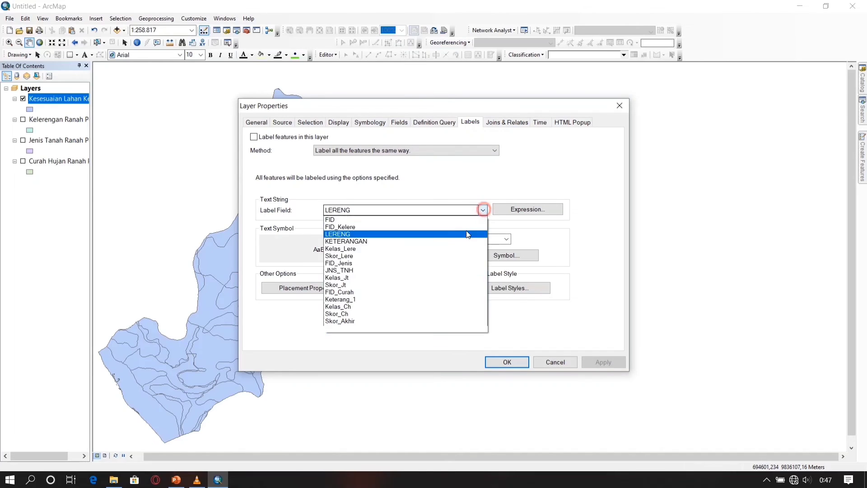
click(357, 329)
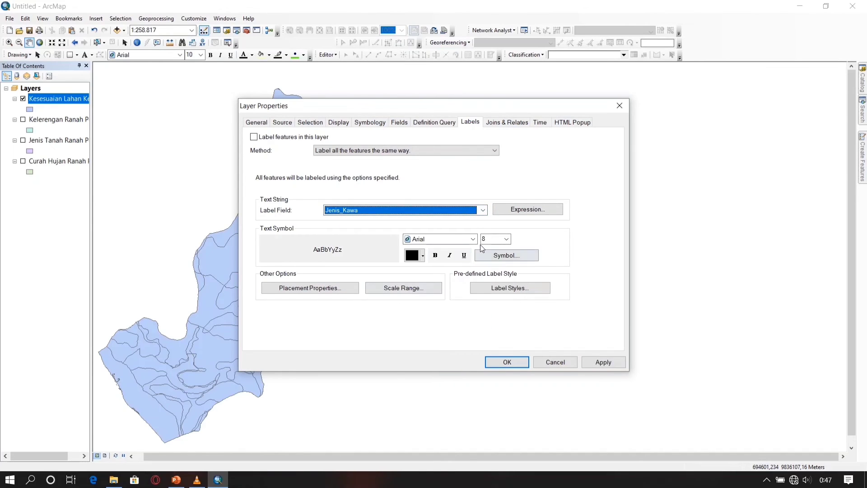
click(493, 239)
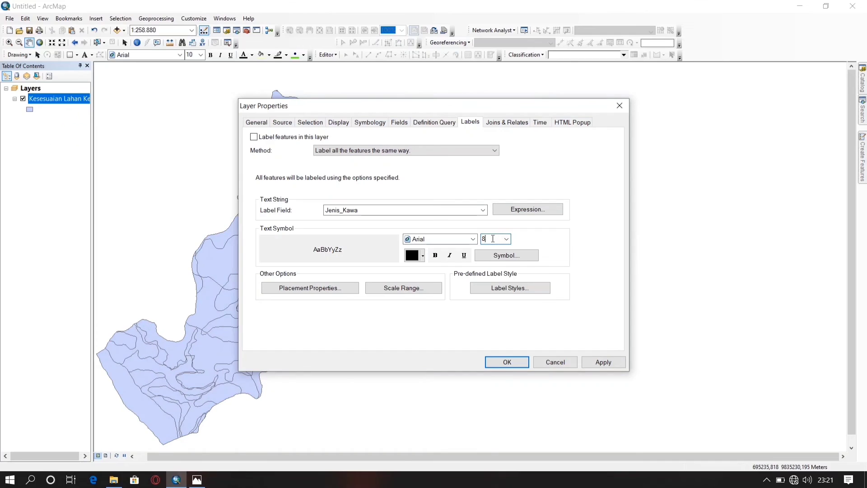
click(323, 286)
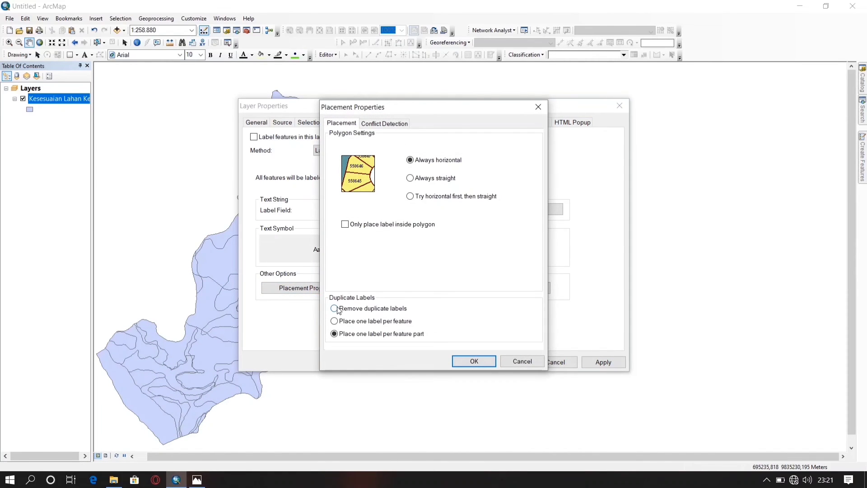
click(335, 309)
click(475, 363)
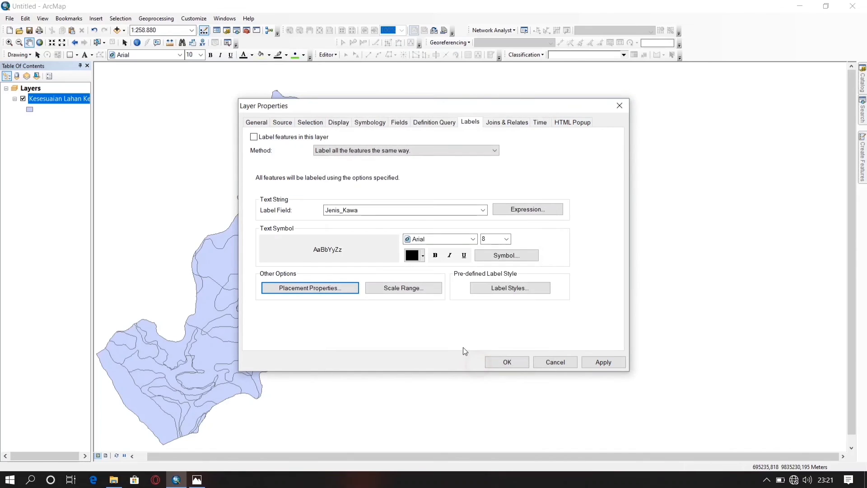
- Symbolize the layer by unique values of the Jenis_Kawa field and add all its values
click(377, 123)
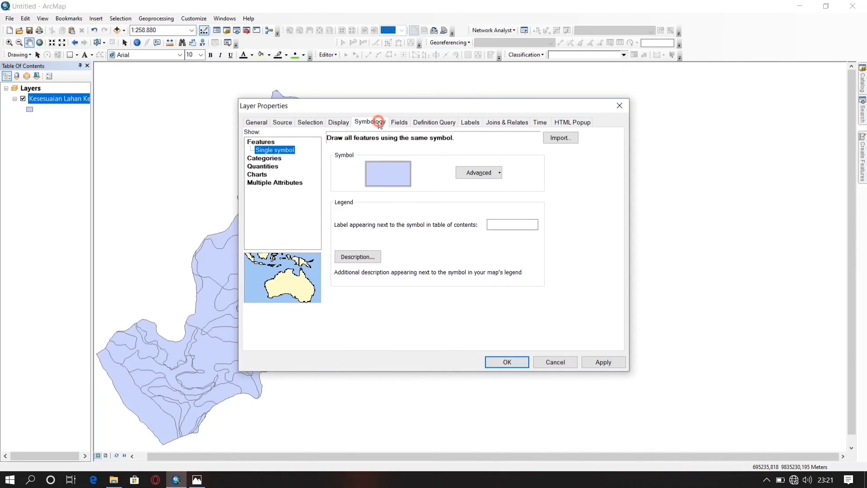
click(264, 159)
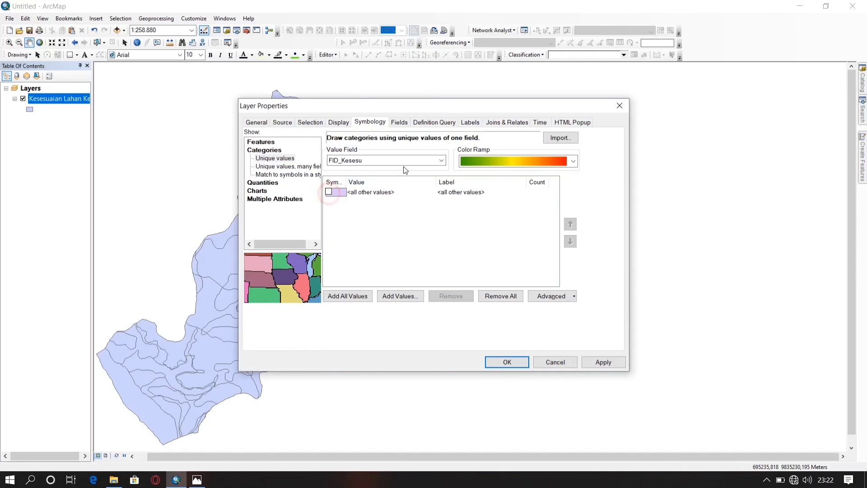
click(403, 161)
click(373, 279)
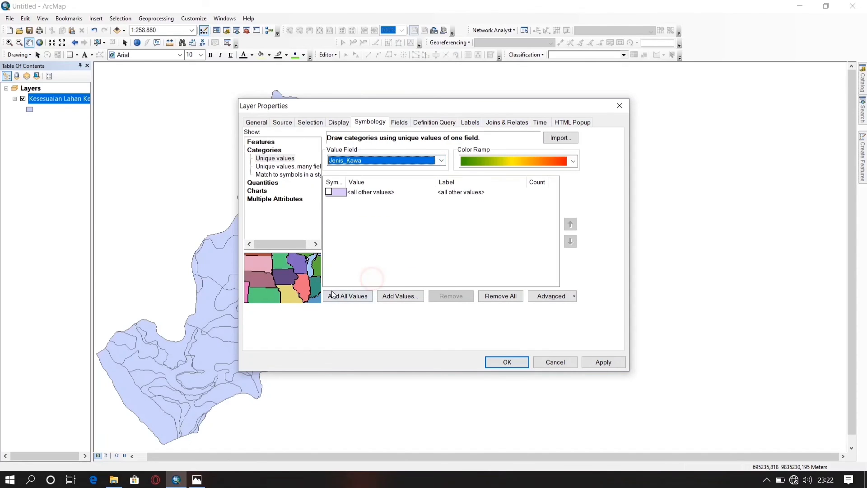
click(345, 296)
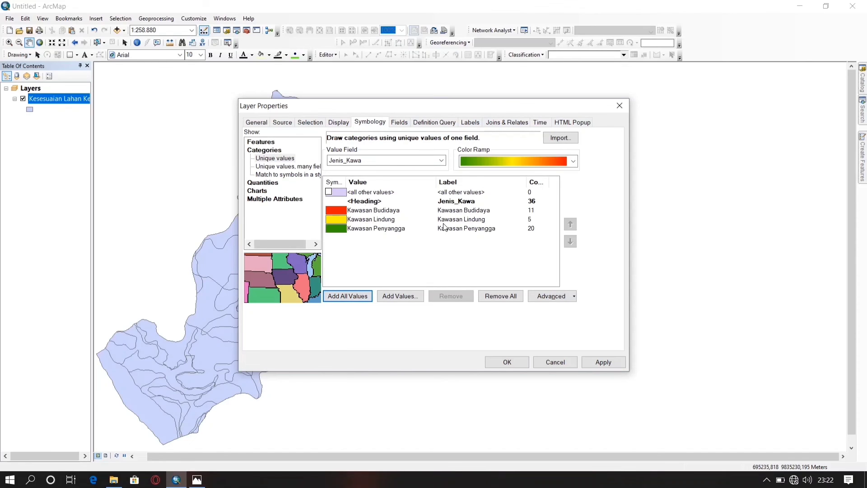
- Set the fill color of the Kawasan Budidaya category to light red
click(338, 212)
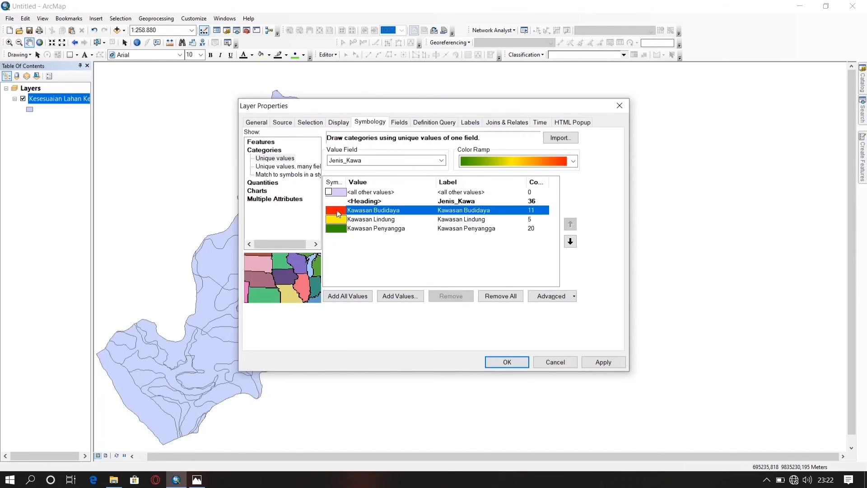
double_click(337, 212)
click(469, 165)
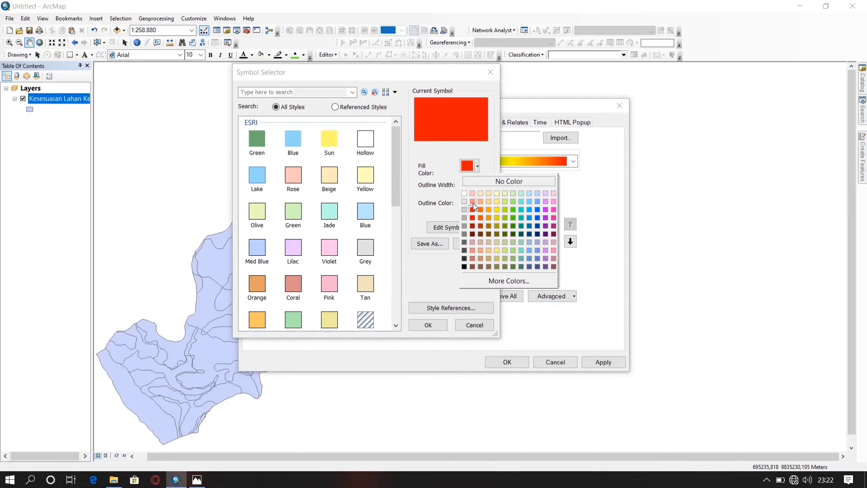
click(472, 201)
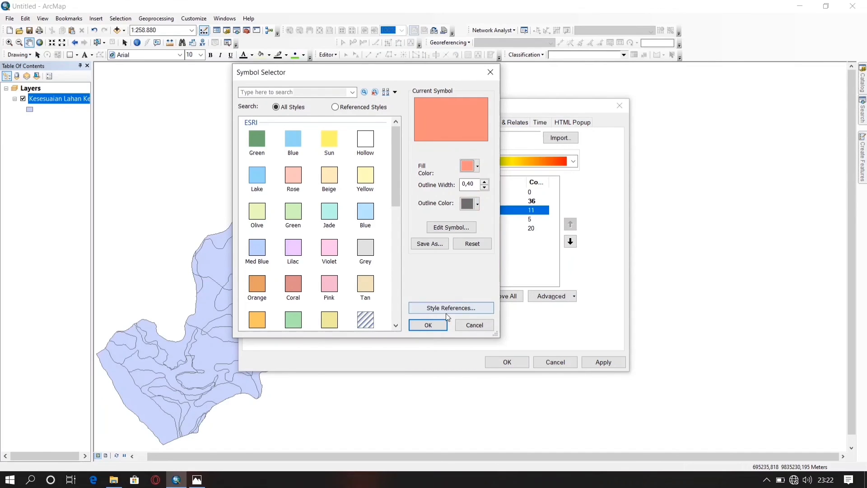
click(435, 323)
- Set the fill color of the Kawasan Lindung category to light yellow
double_click(333, 217)
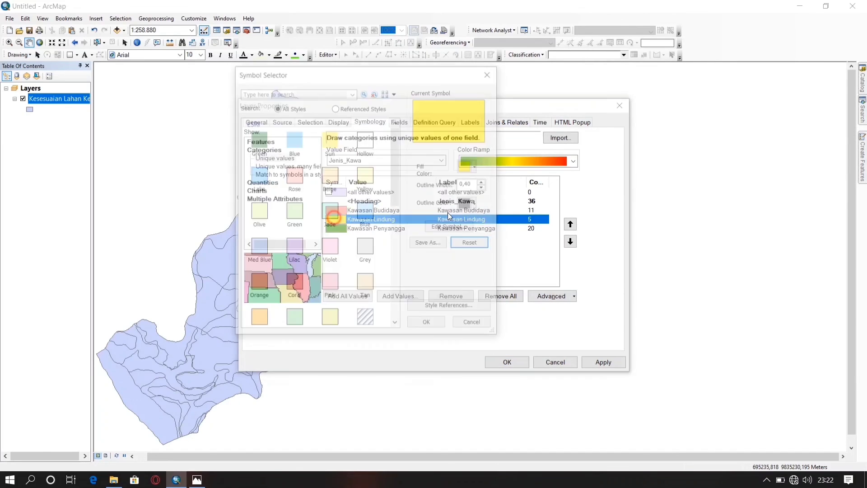
click(470, 166)
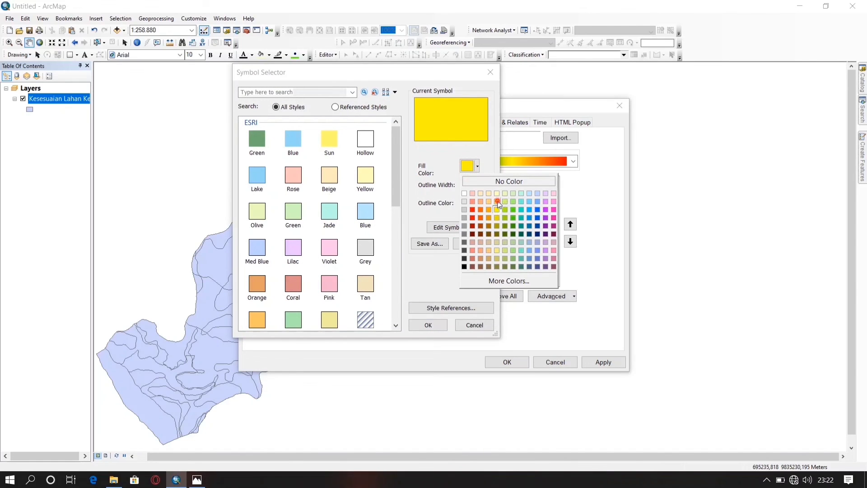
click(497, 202)
click(428, 325)
- Set the fill color of the Kawasan Penyangga category to light green and apply the category symbology to the map
double_click(333, 229)
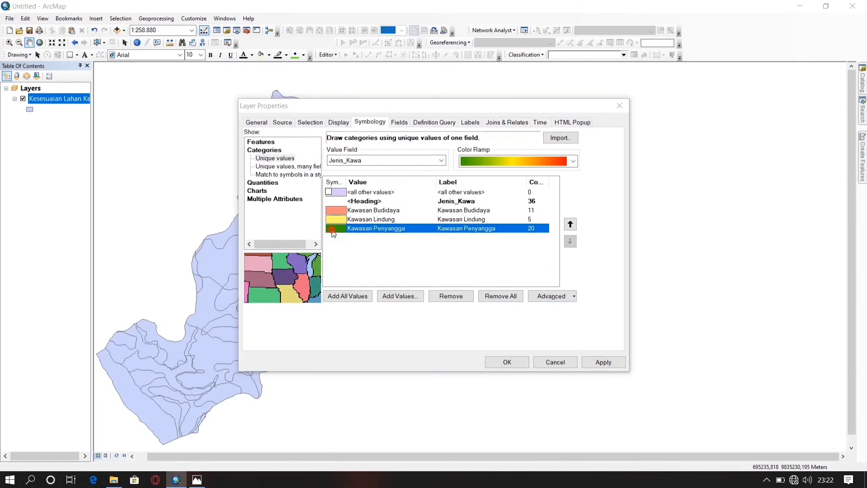
click(470, 166)
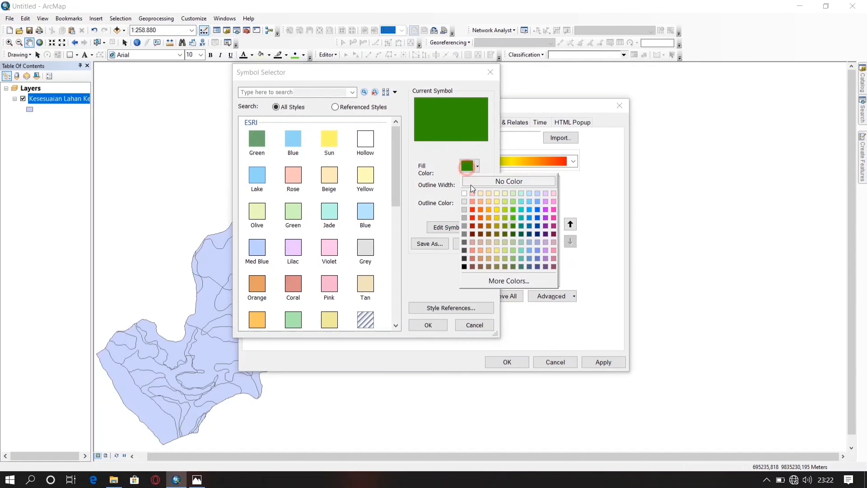
click(506, 210)
click(427, 323)
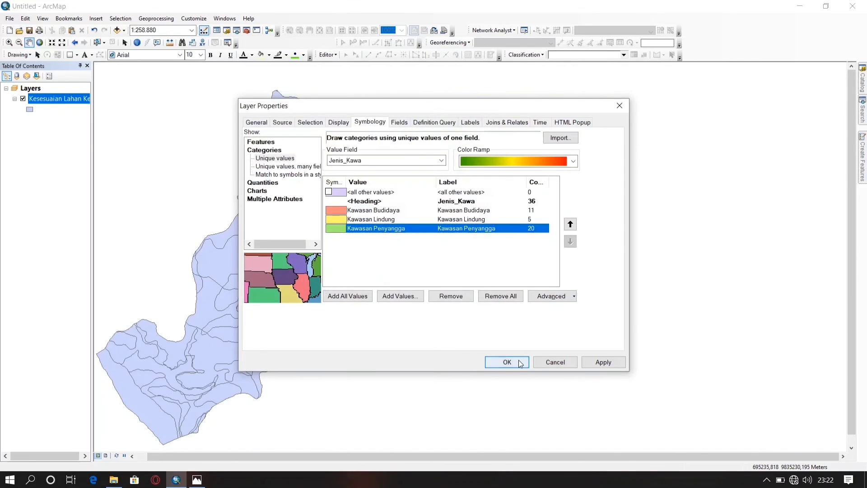
click(508, 362)
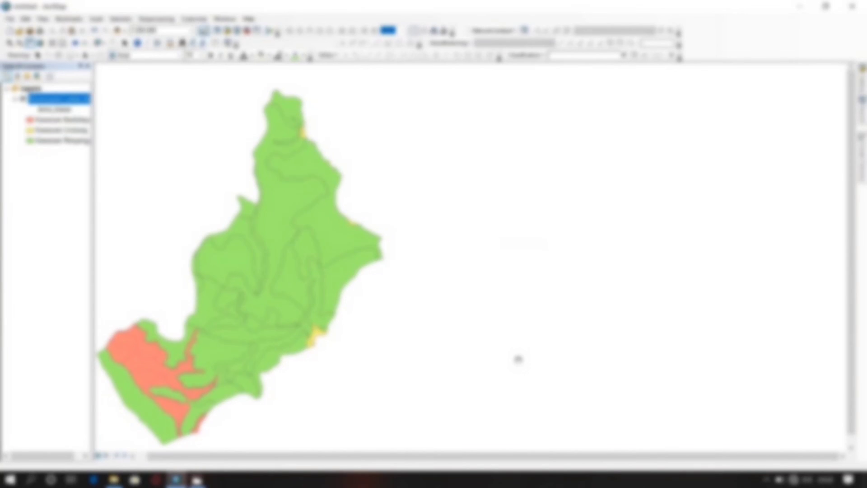